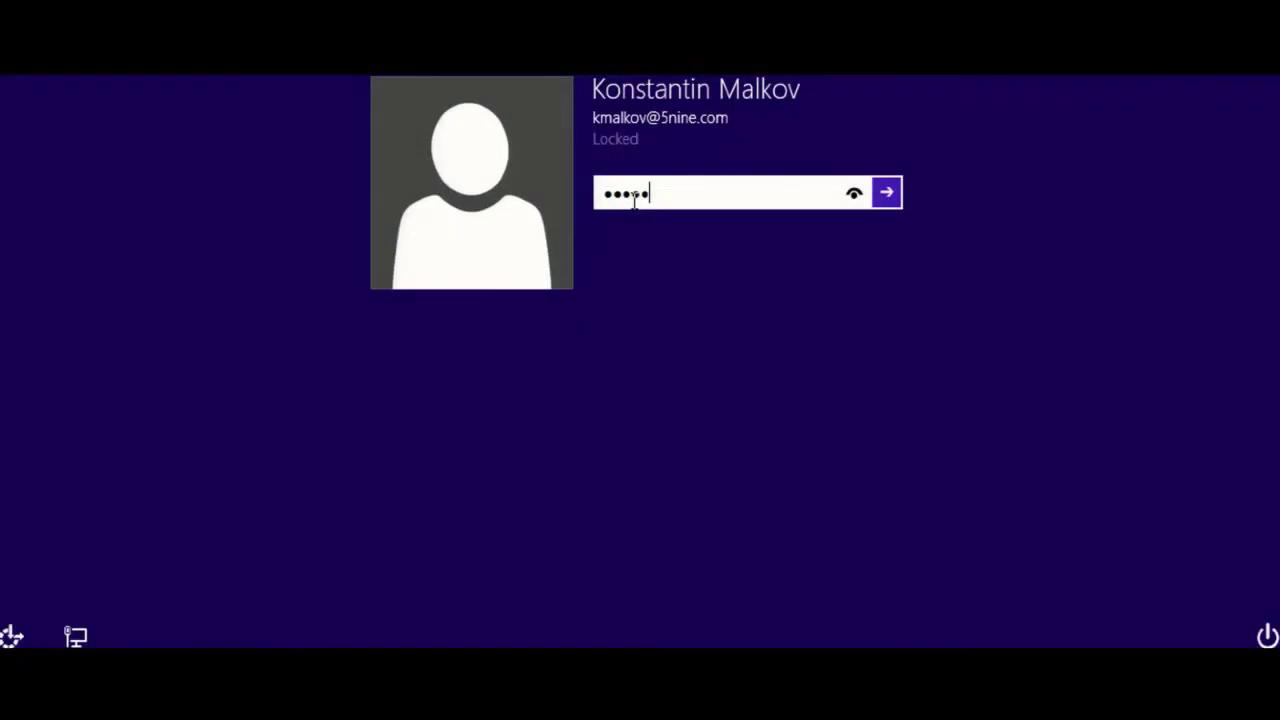
# Step: Unlock the Windows session by entering the account password
pyautogui.write('****')
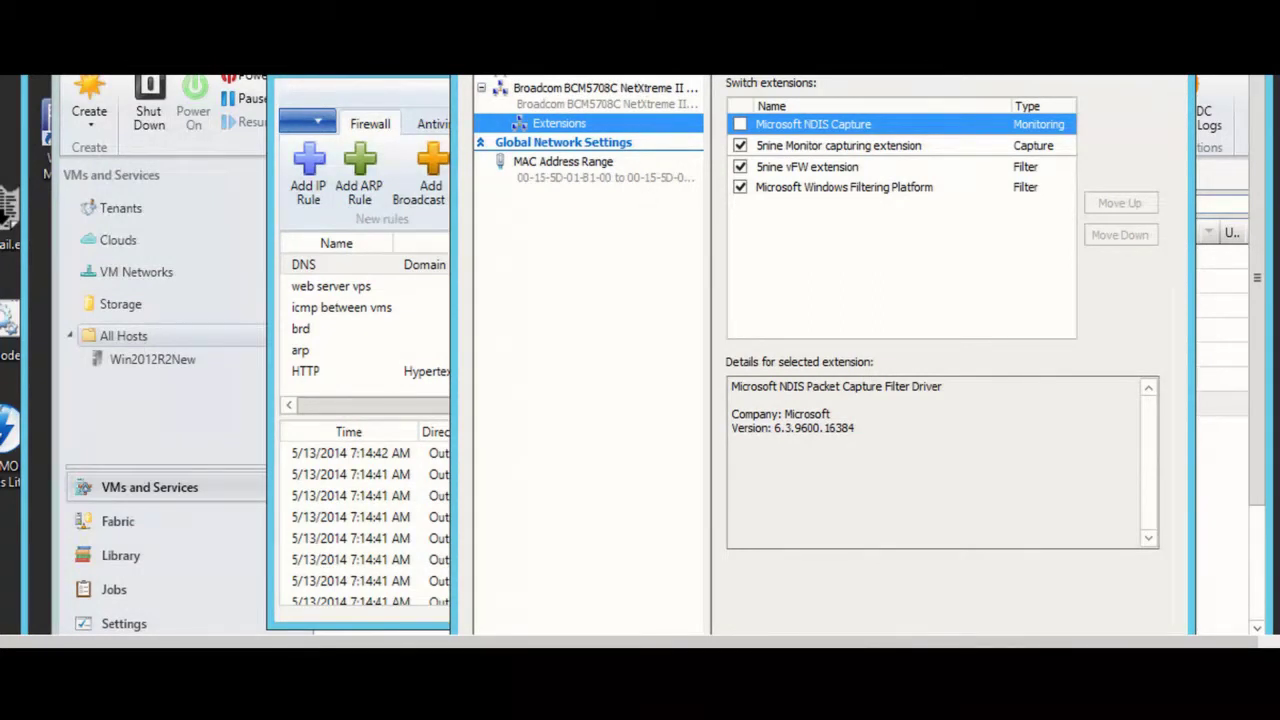
# Step: Inspect the 5nine vFW extension in the virtual switch settings, then close them
pyautogui.moveTo(826, 45); pyautogui.dragTo(736, 80)
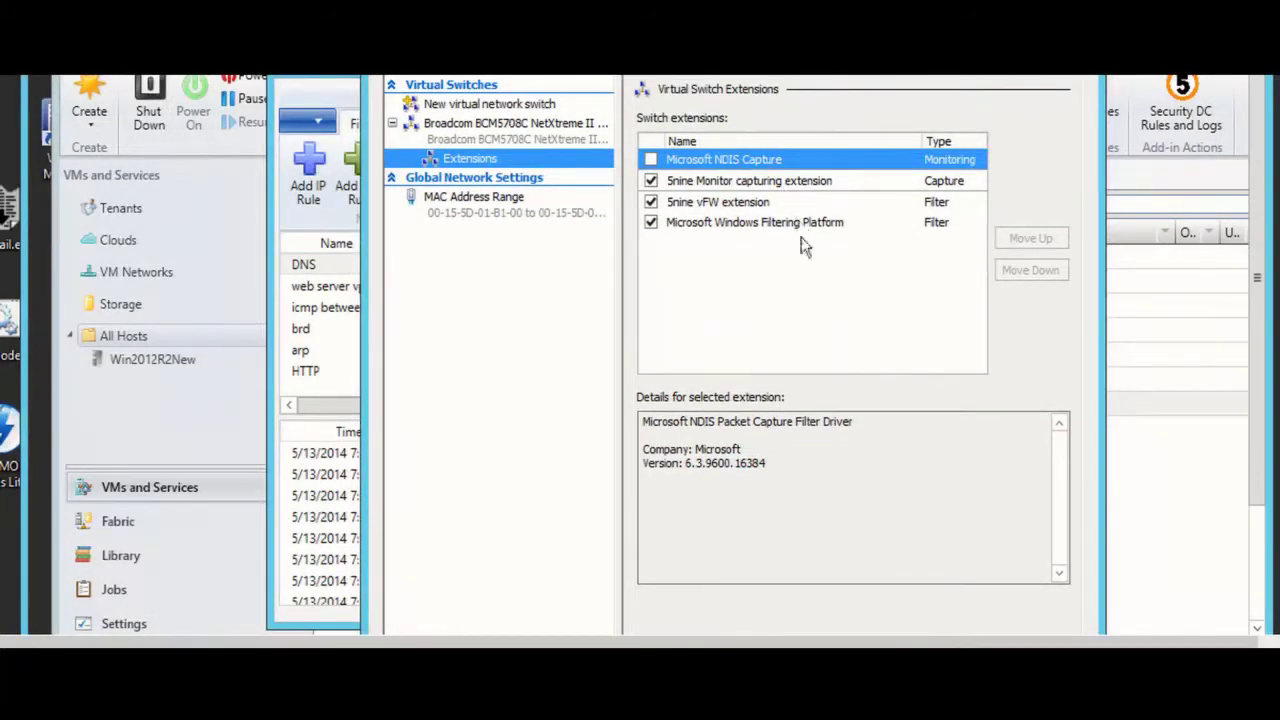
pyautogui.click(760, 204)
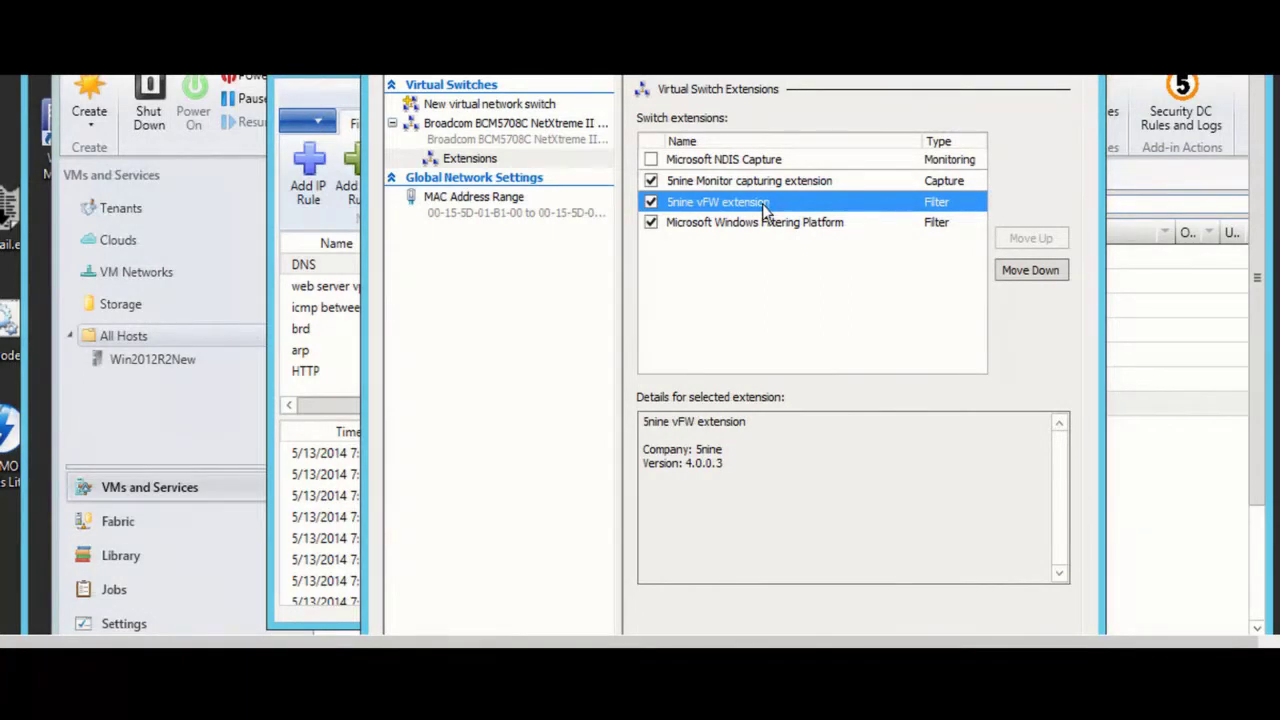
pyautogui.click(1082, 68)
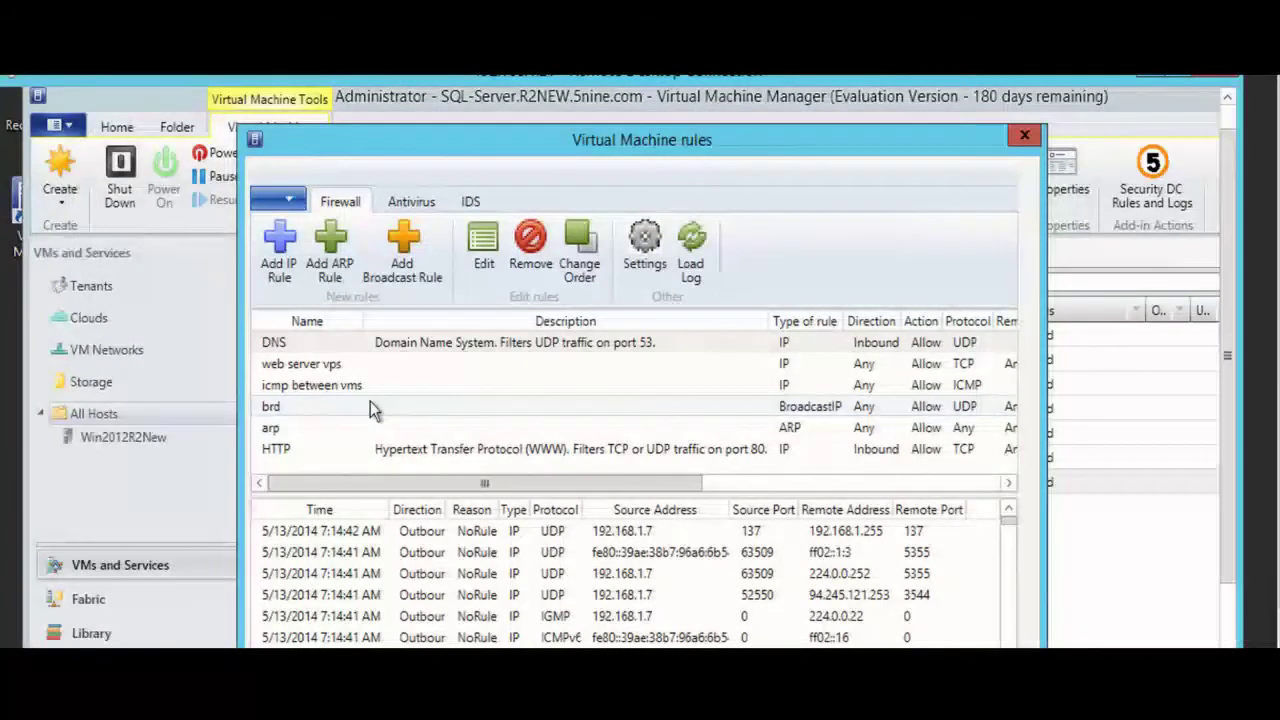
# Step: Begin a new IP rule, cancel it unsaved, and reposition the Virtual Machine rules window
pyautogui.click(283, 250)
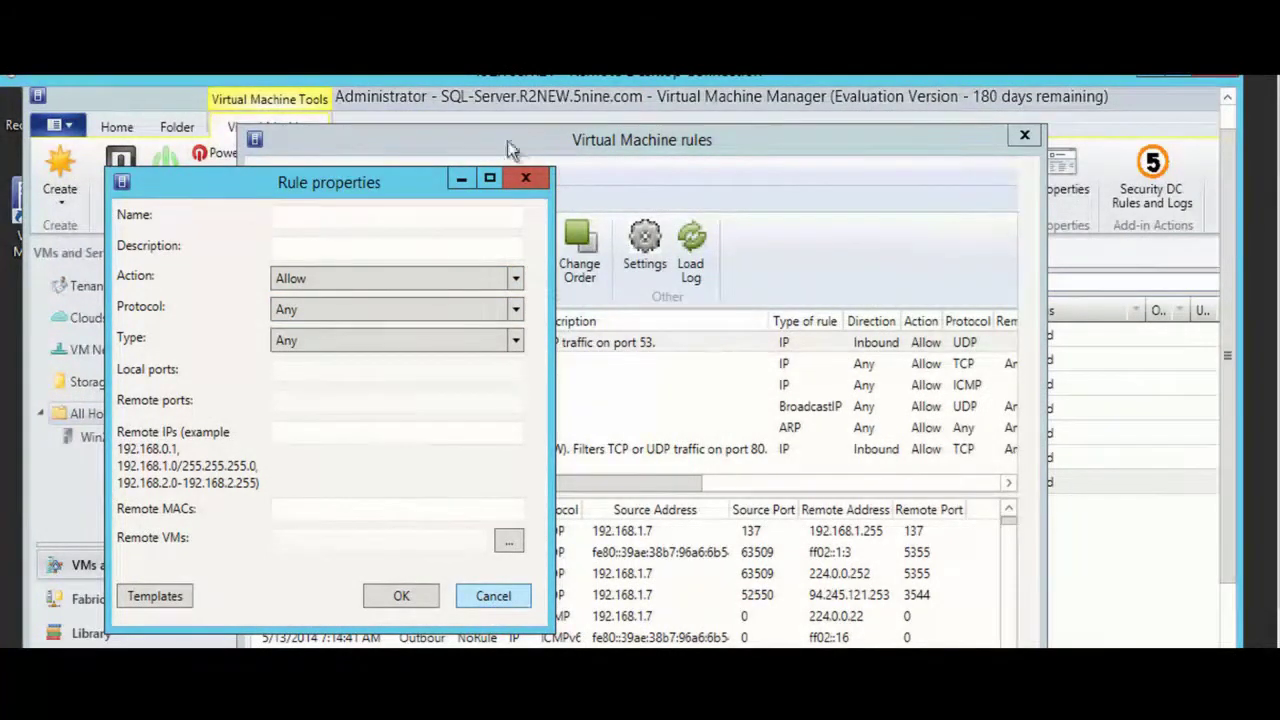
pyautogui.click(493, 597)
pyautogui.moveTo(598, 128); pyautogui.dragTo(620, 90)
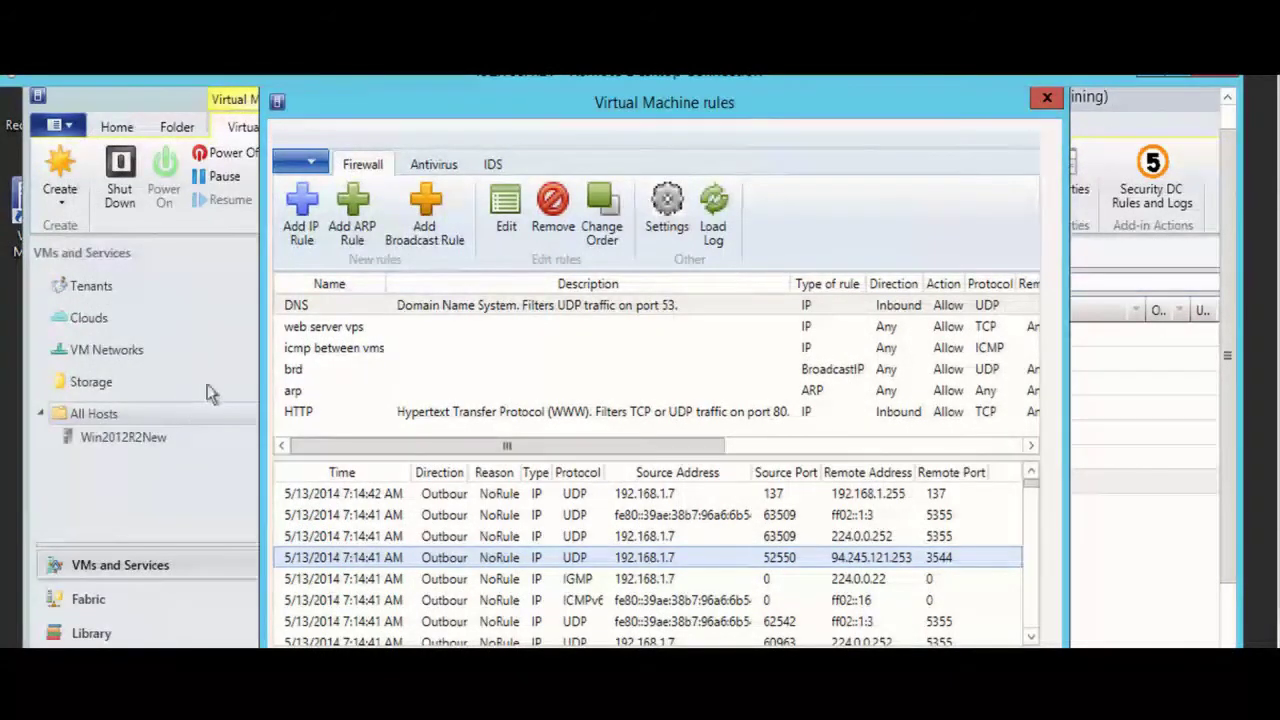
pyautogui.click(1051, 97)
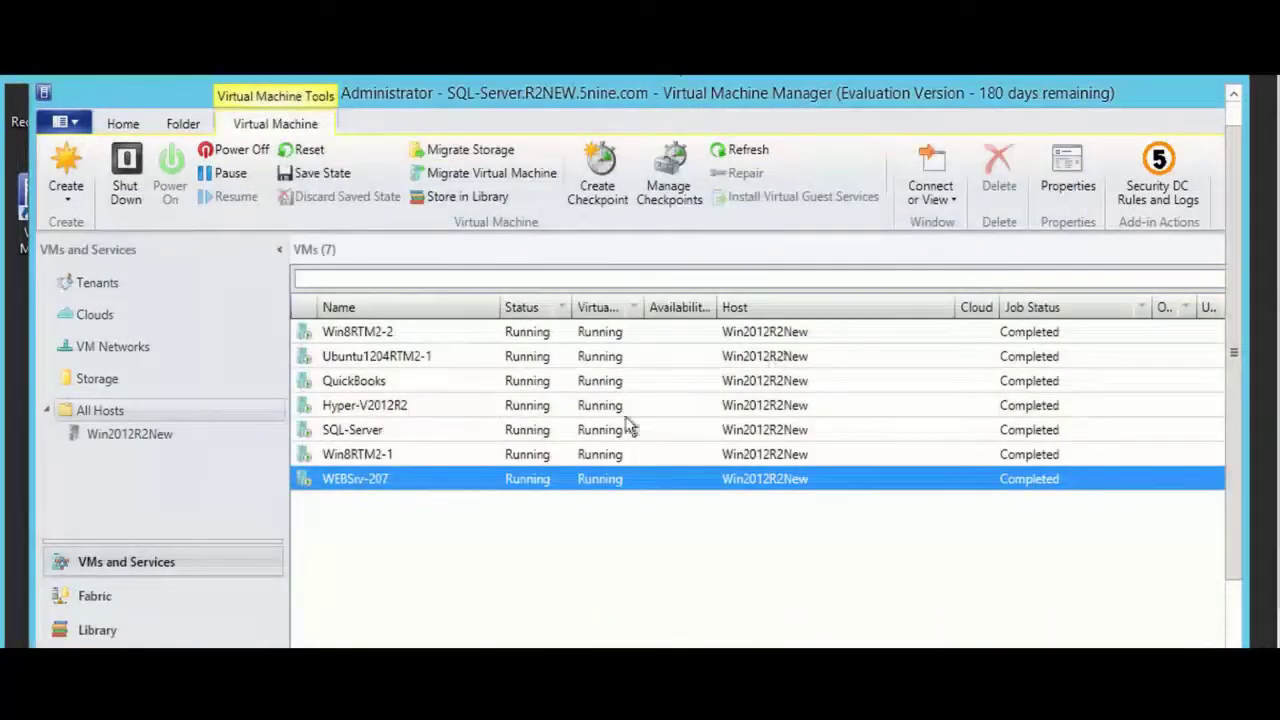
pyautogui.rightClick(103, 413)
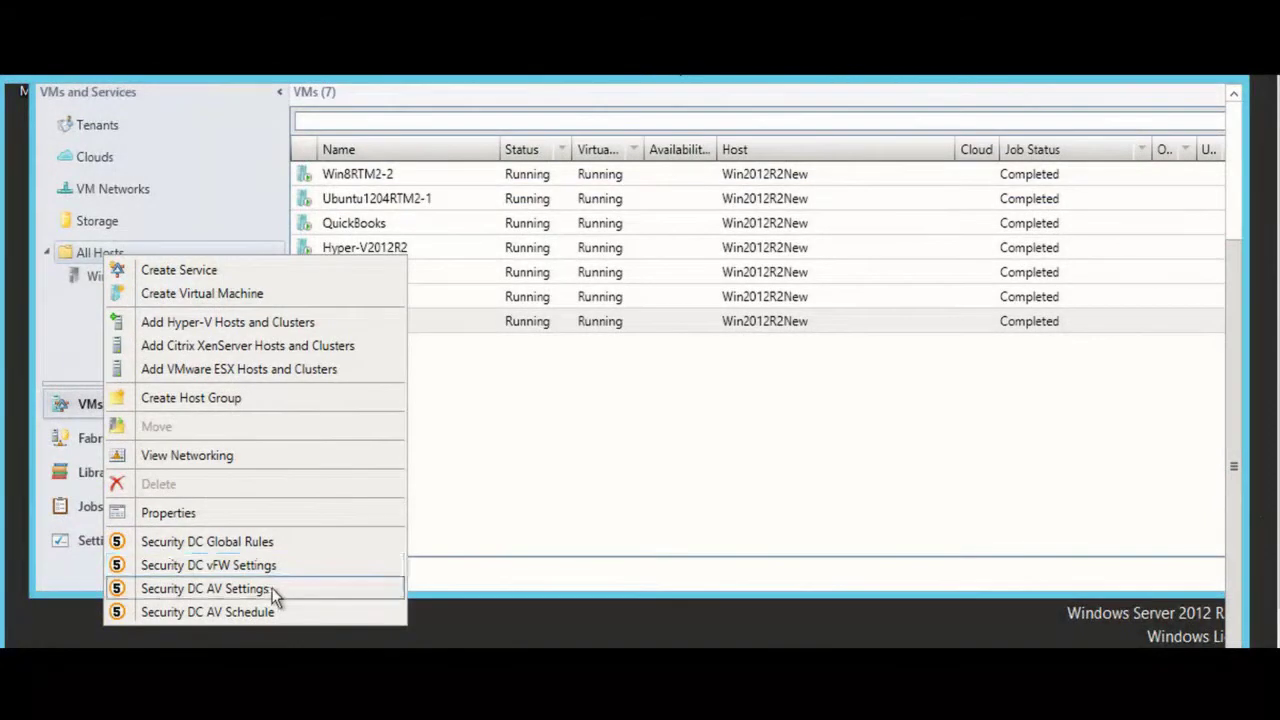
pyautogui.click(322, 588)
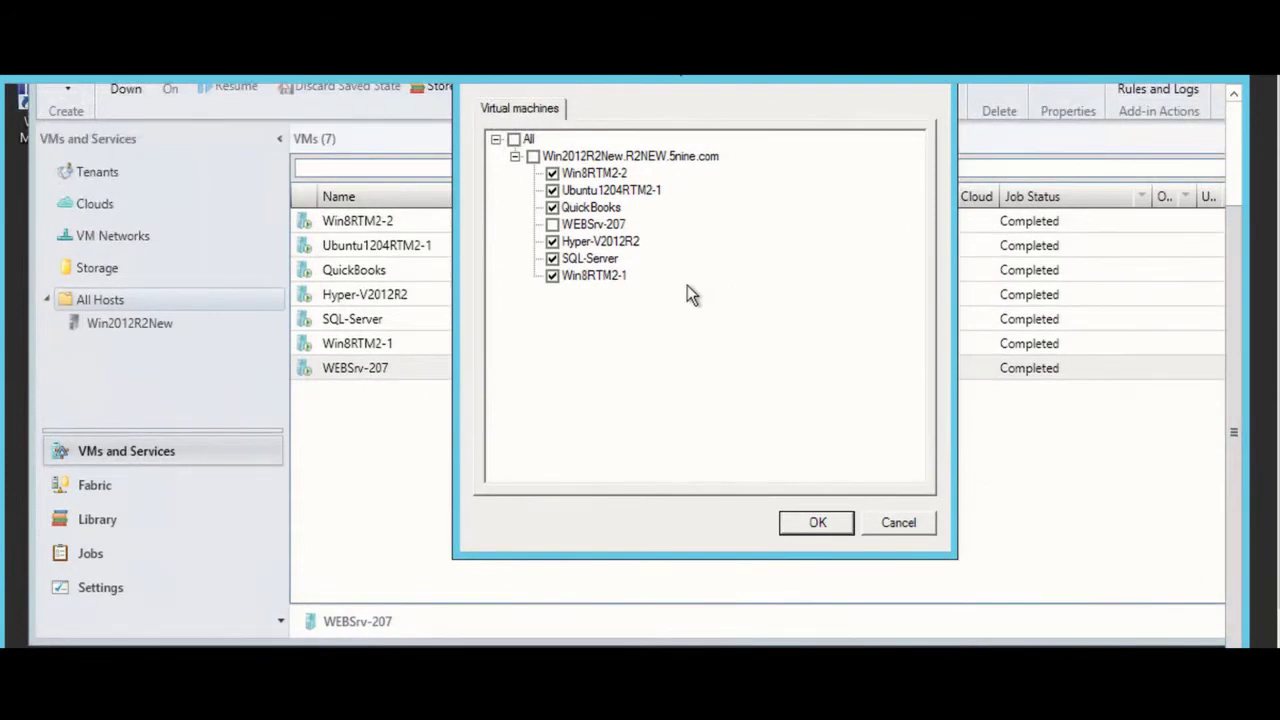
pyautogui.click(892, 527)
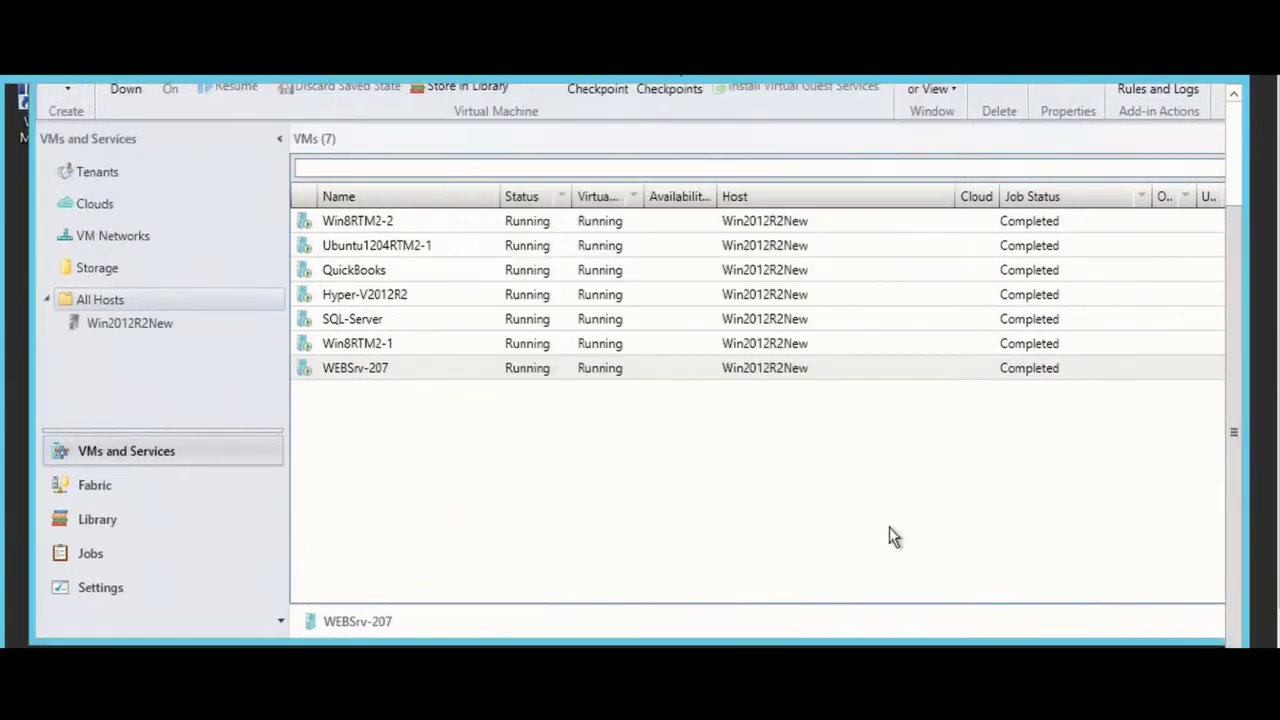
# Step: Open WEBSrv-207's security rules, load its firewall traffic log, and switch to the IDS log
pyautogui.click(645, 378)
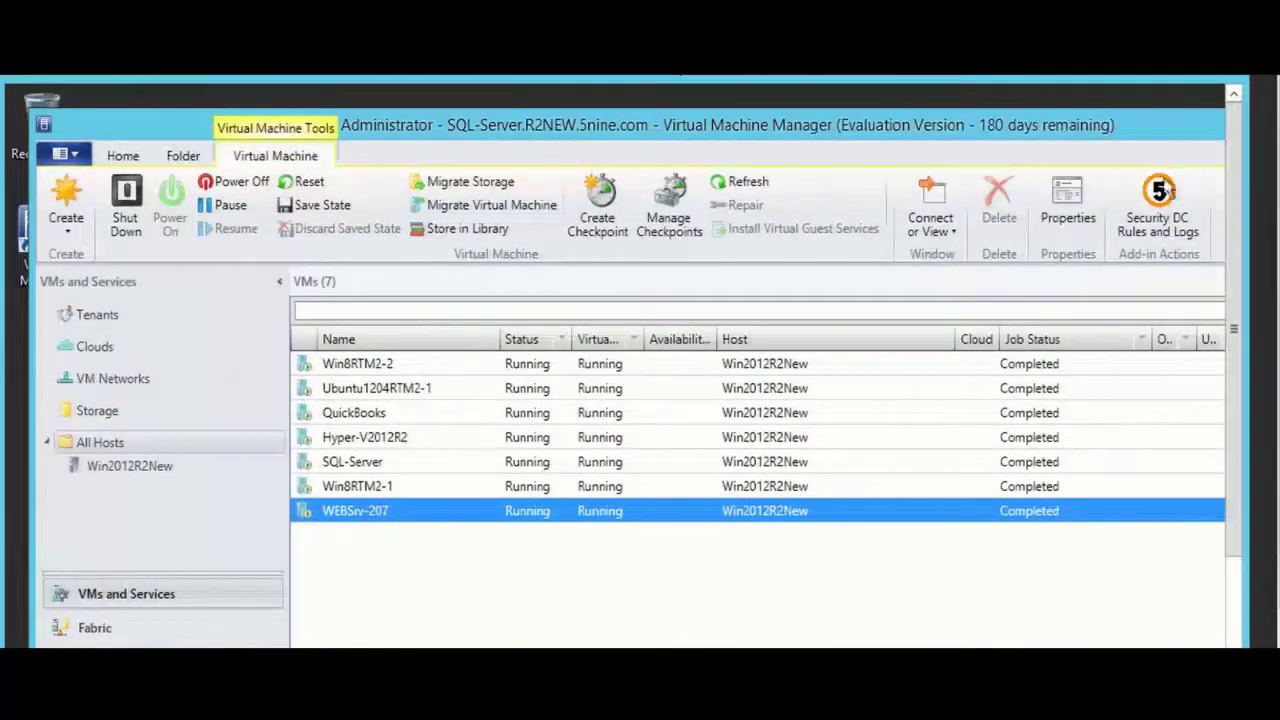
pyautogui.click(1142, 222)
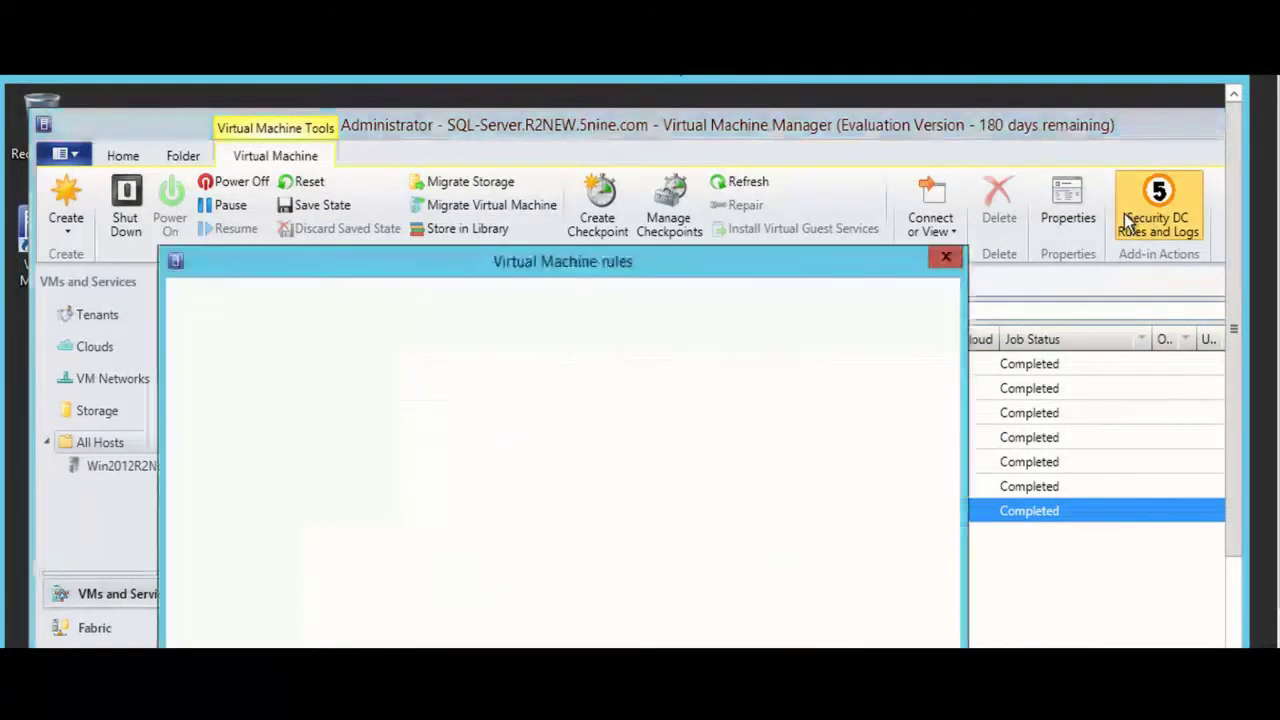
pyautogui.moveTo(711, 272); pyautogui.dragTo(772, 157)
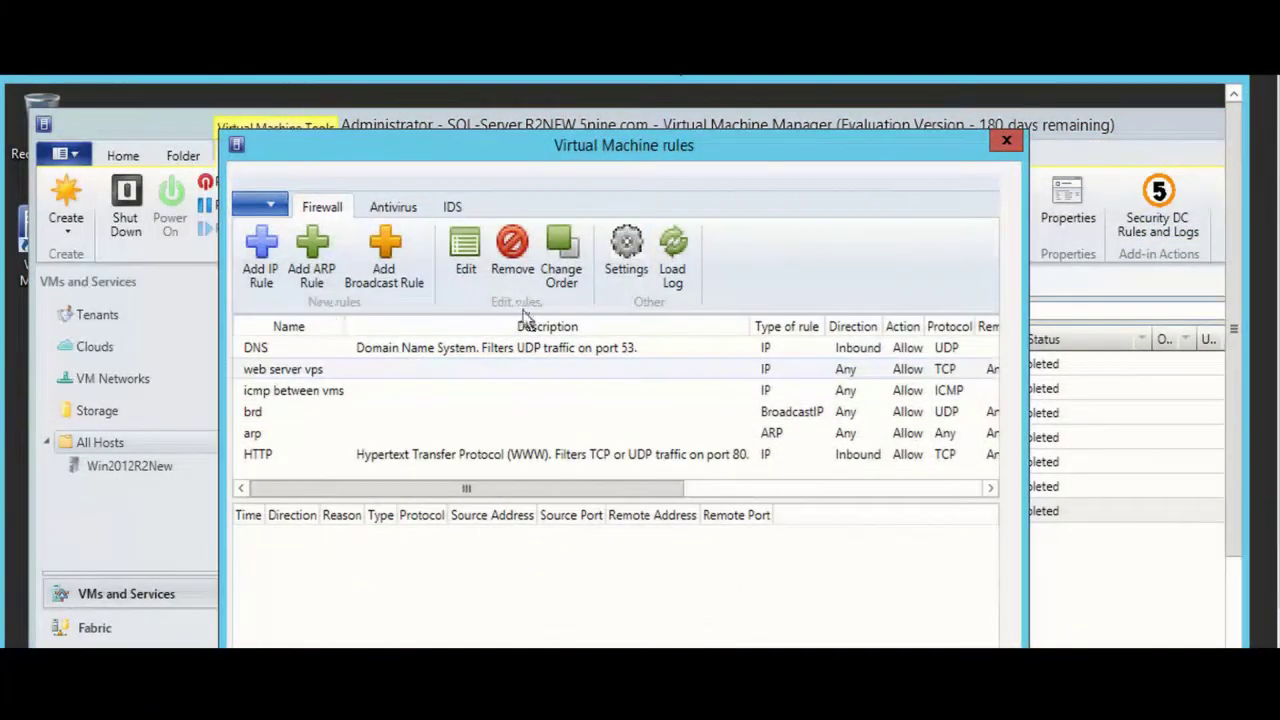
pyautogui.click(675, 262)
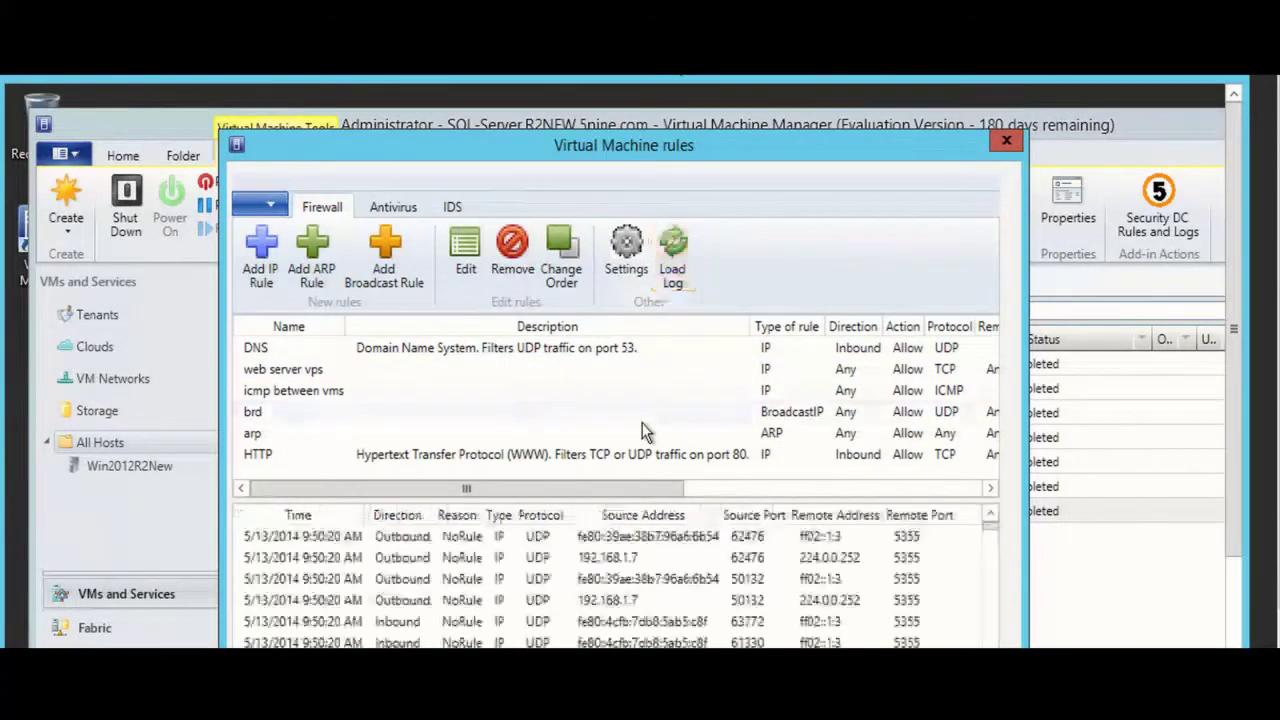
pyautogui.click(452, 207)
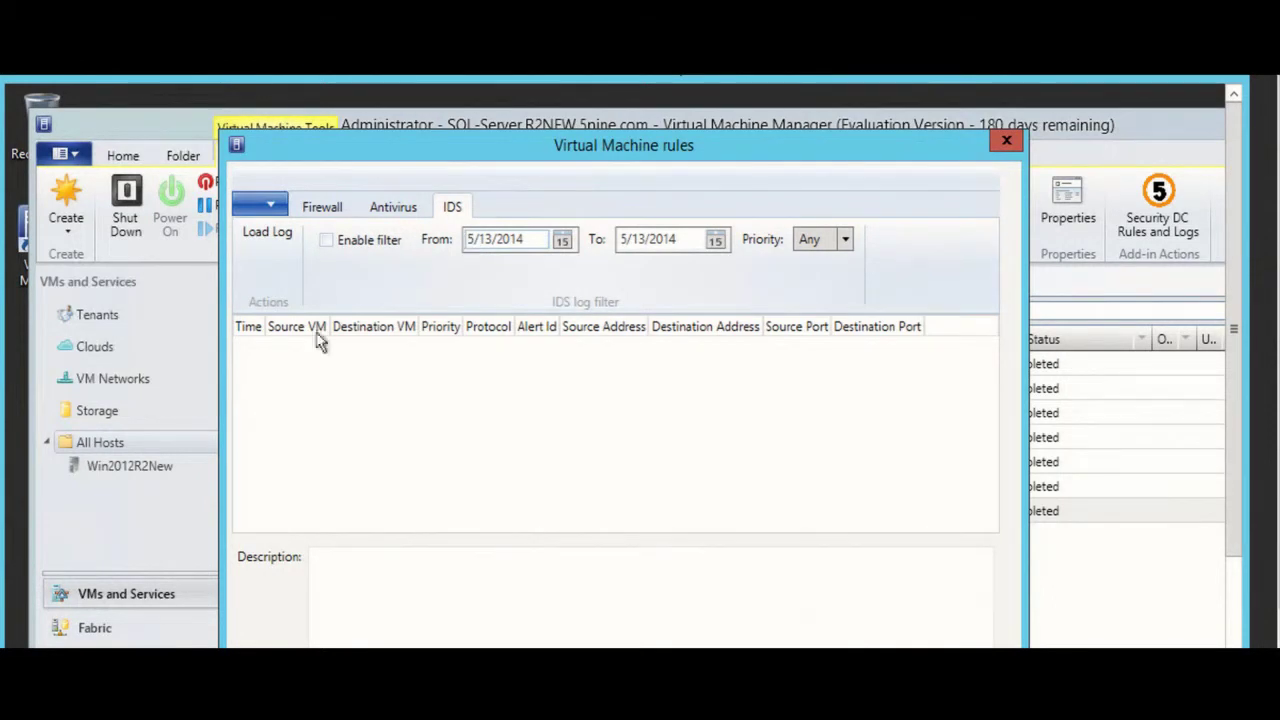
# Step: Load the IDS alerts and preview, then cancel, a rule blocking 192.168.1.207
pyautogui.click(279, 237)
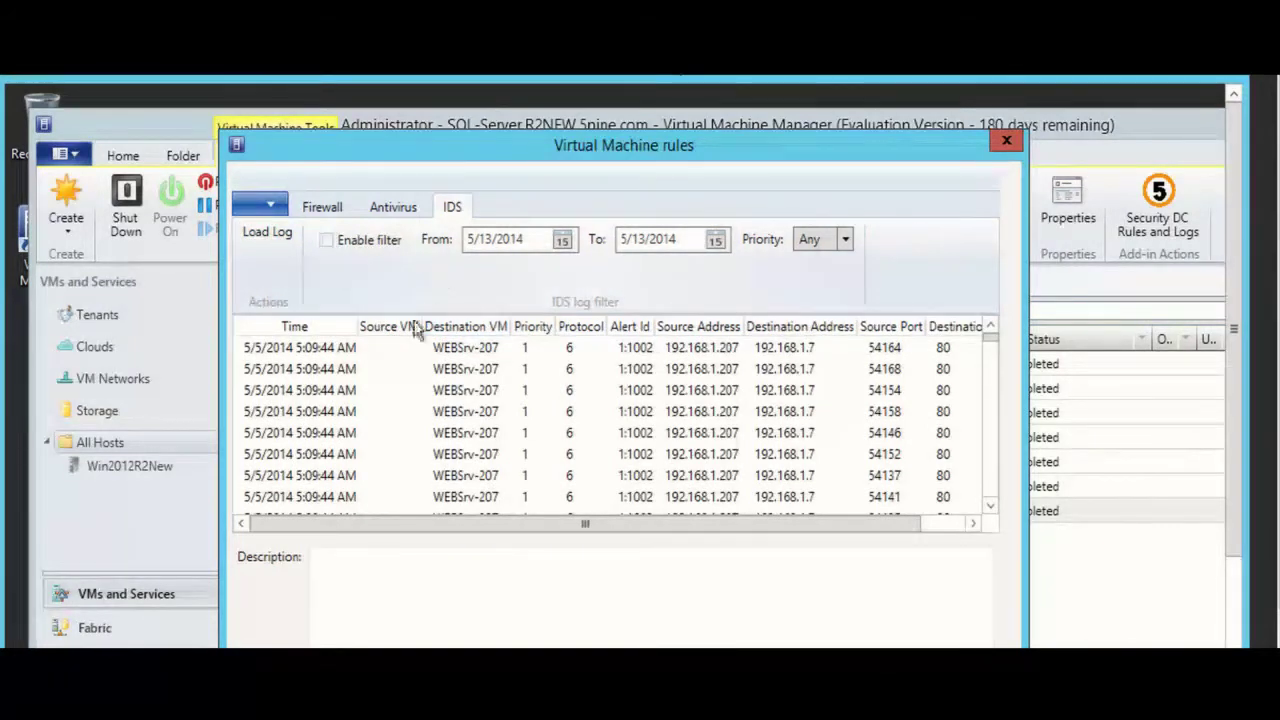
pyautogui.click(414, 370)
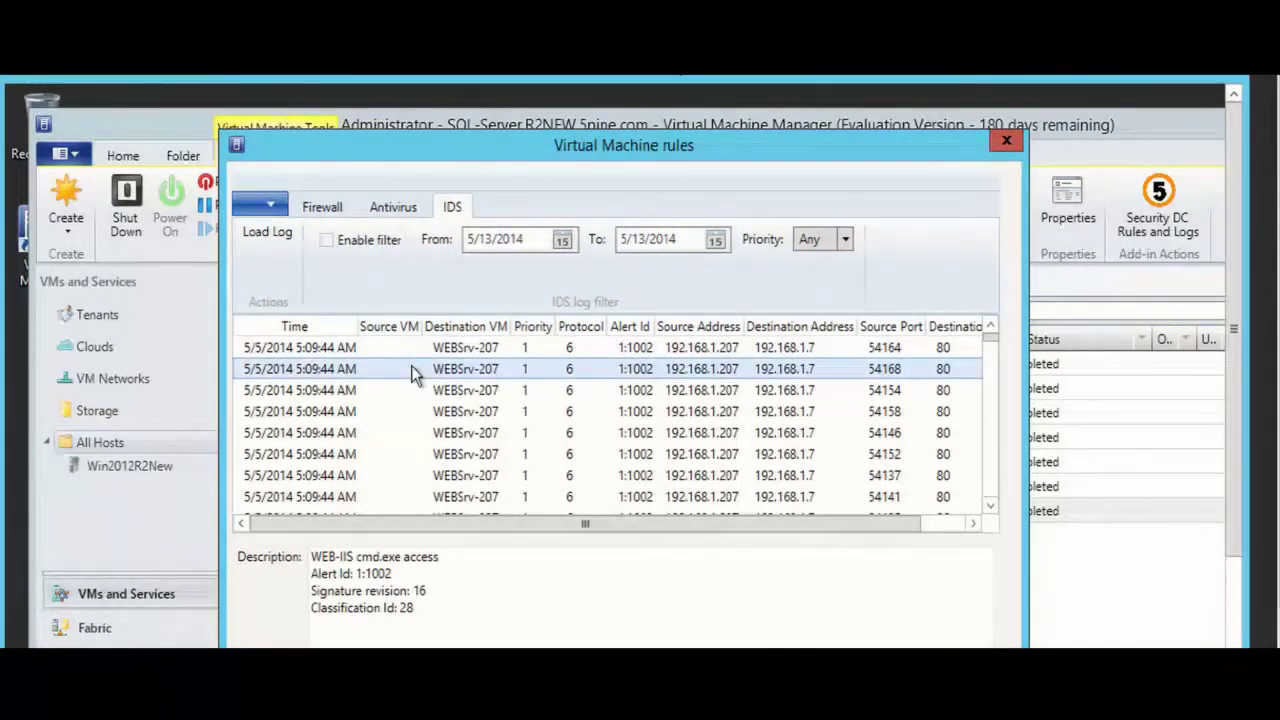
pyautogui.rightClick(412, 370)
pyautogui.click(585, 381)
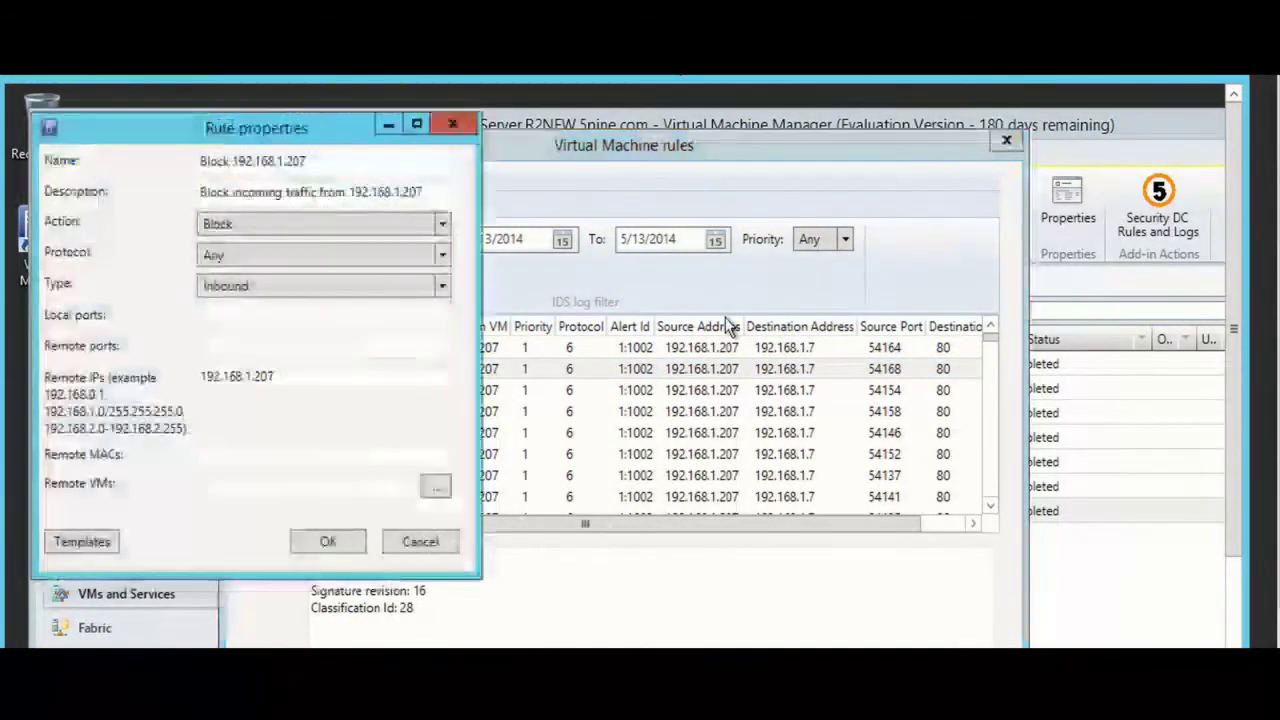
pyautogui.click(428, 549)
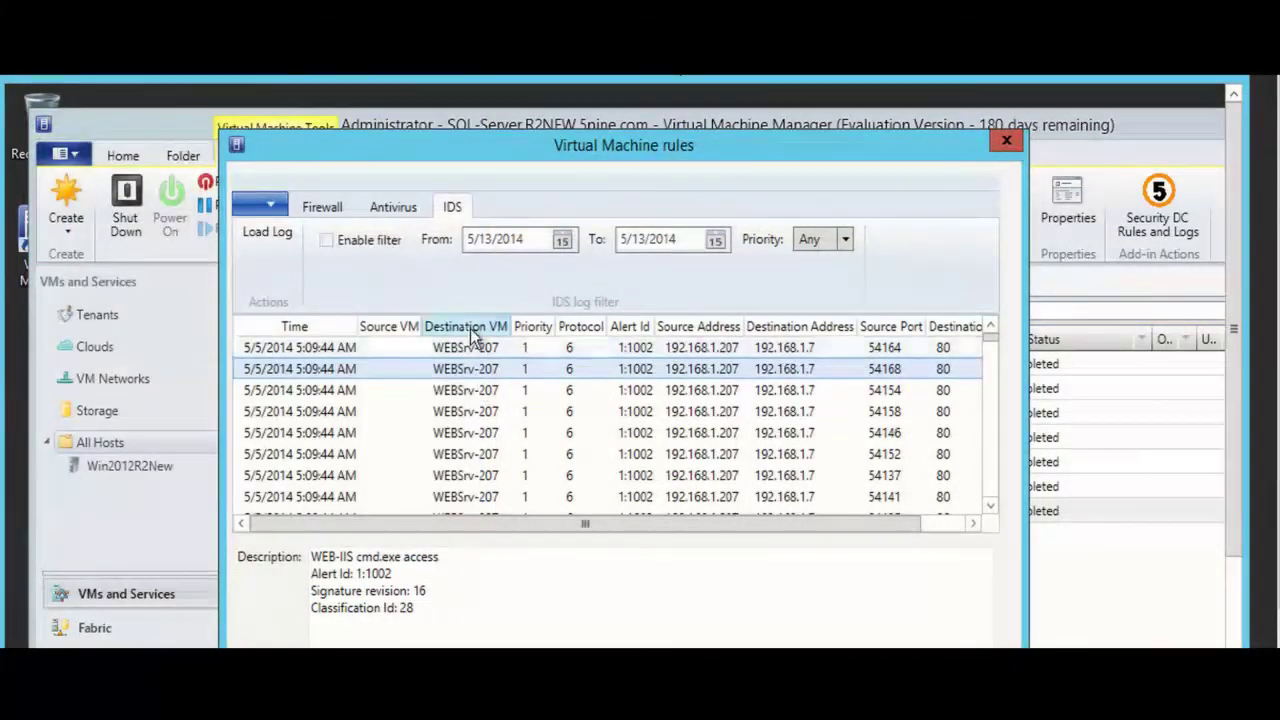
pyautogui.click(422, 219)
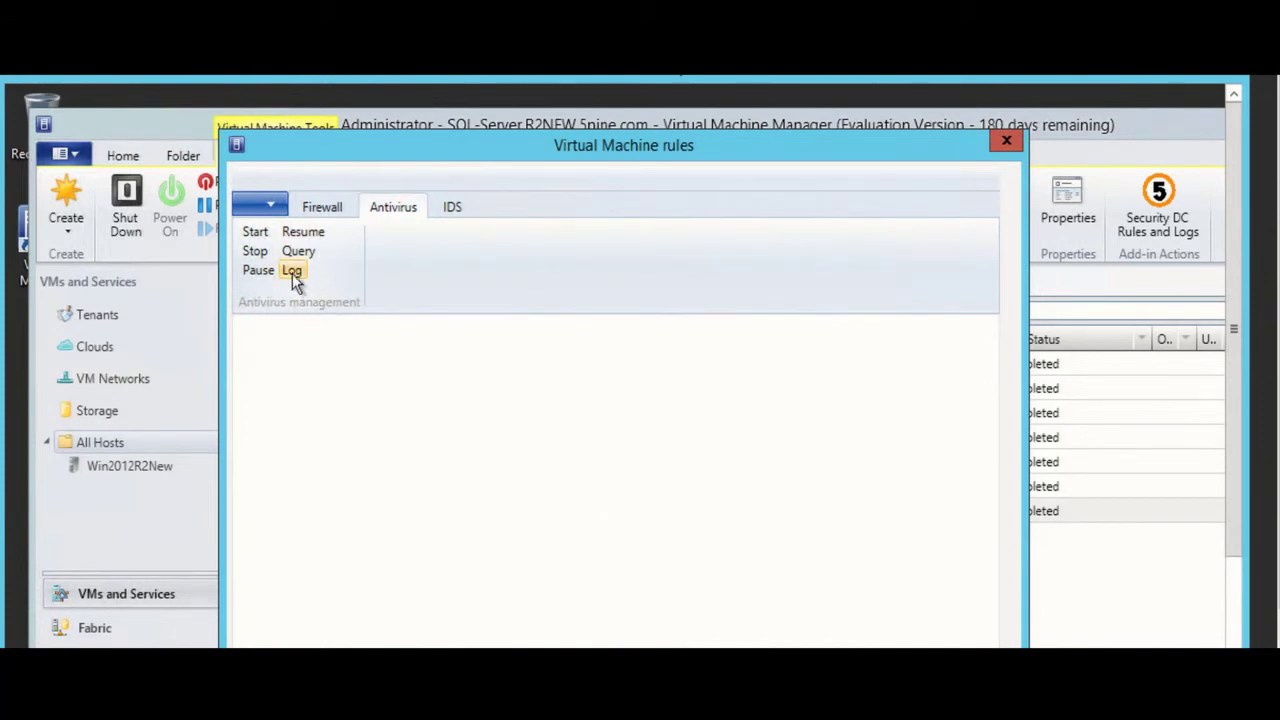
# Step: Show the Anti-Malware scan log: scan completed at 17:00:51, no infected files
pyautogui.click(292, 273)
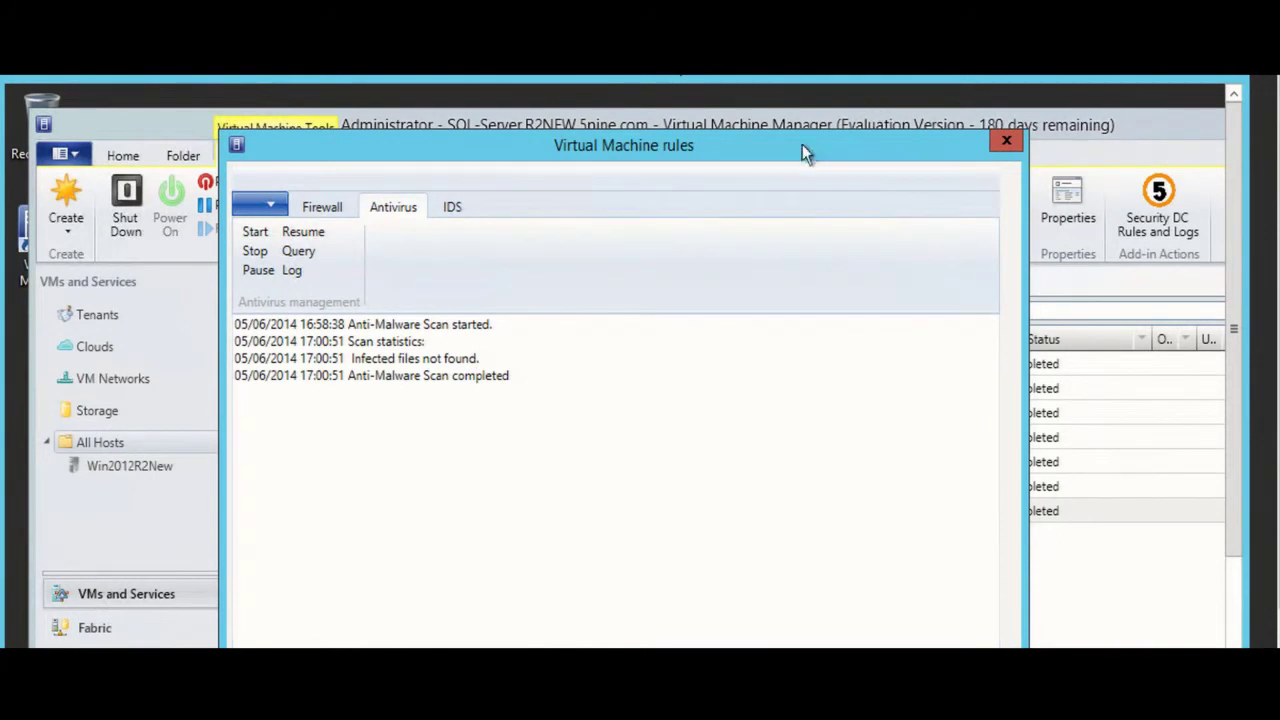
pyautogui.moveTo(801, 145); pyautogui.dragTo(809, 141)
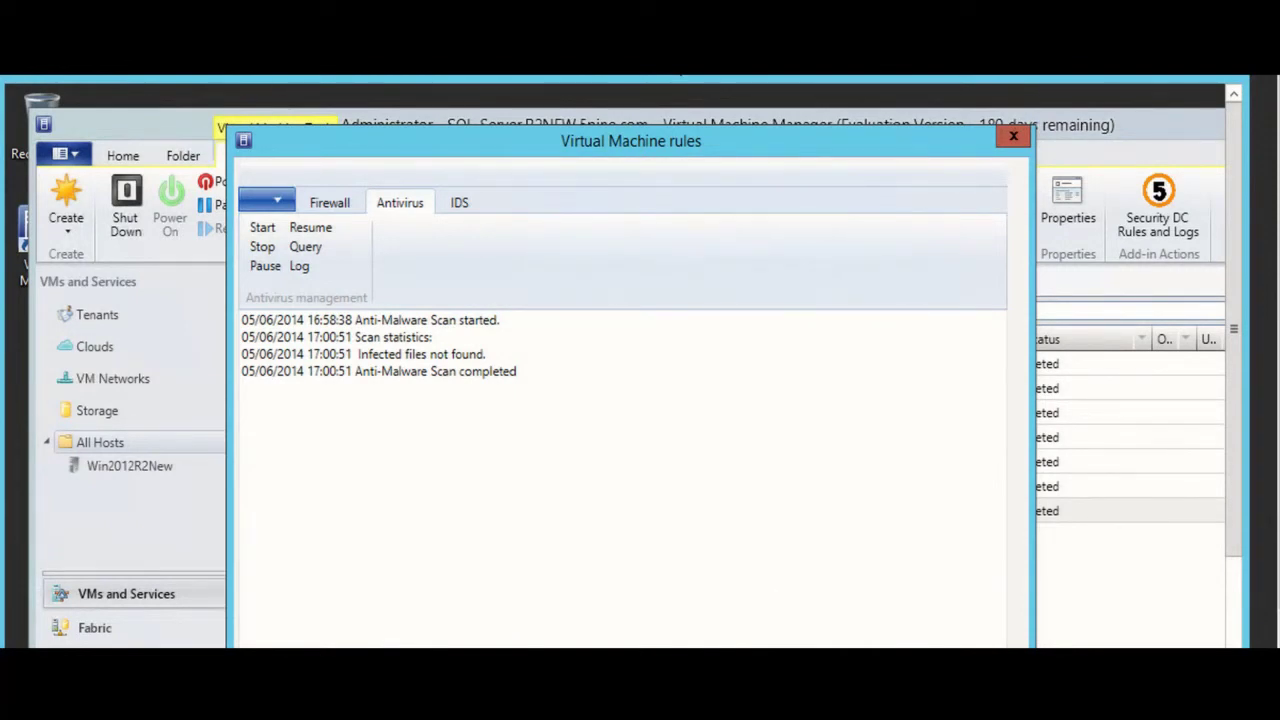
pyautogui.moveTo(720, 640)
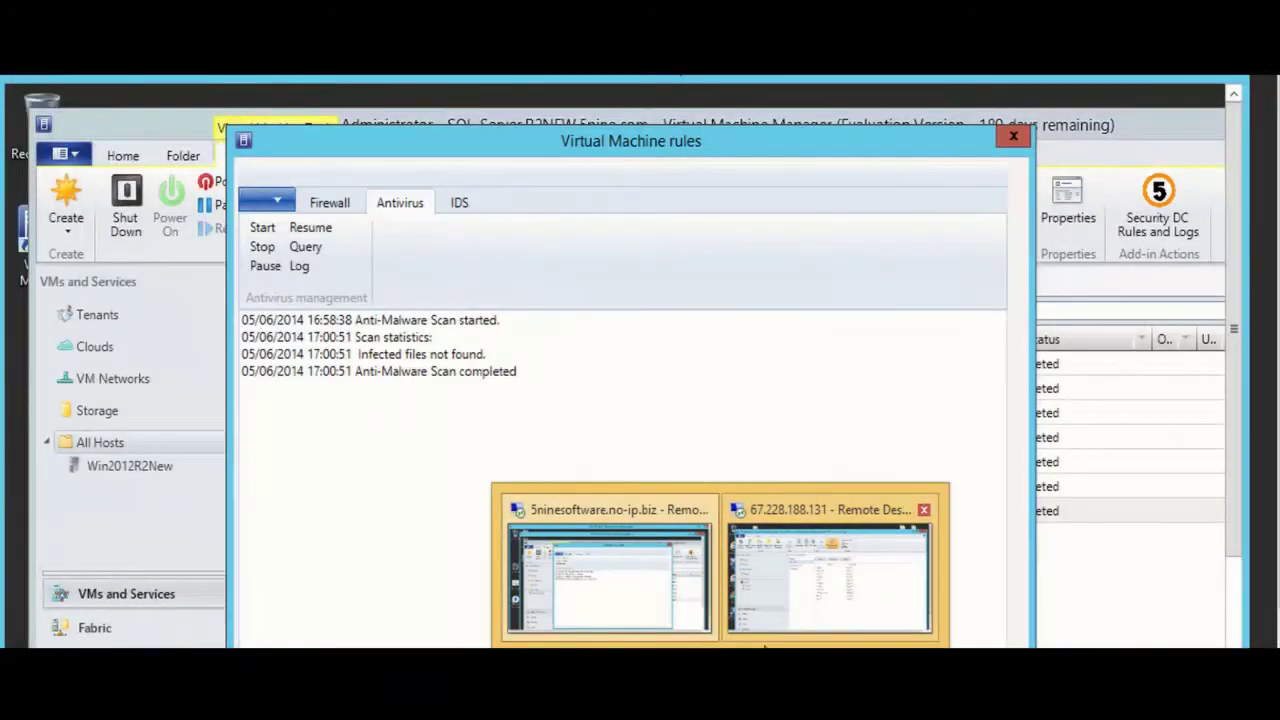
# Step: Switch to the 67.228.188.131 session and open a blank Custom user form in Users List
pyautogui.click(808, 599)
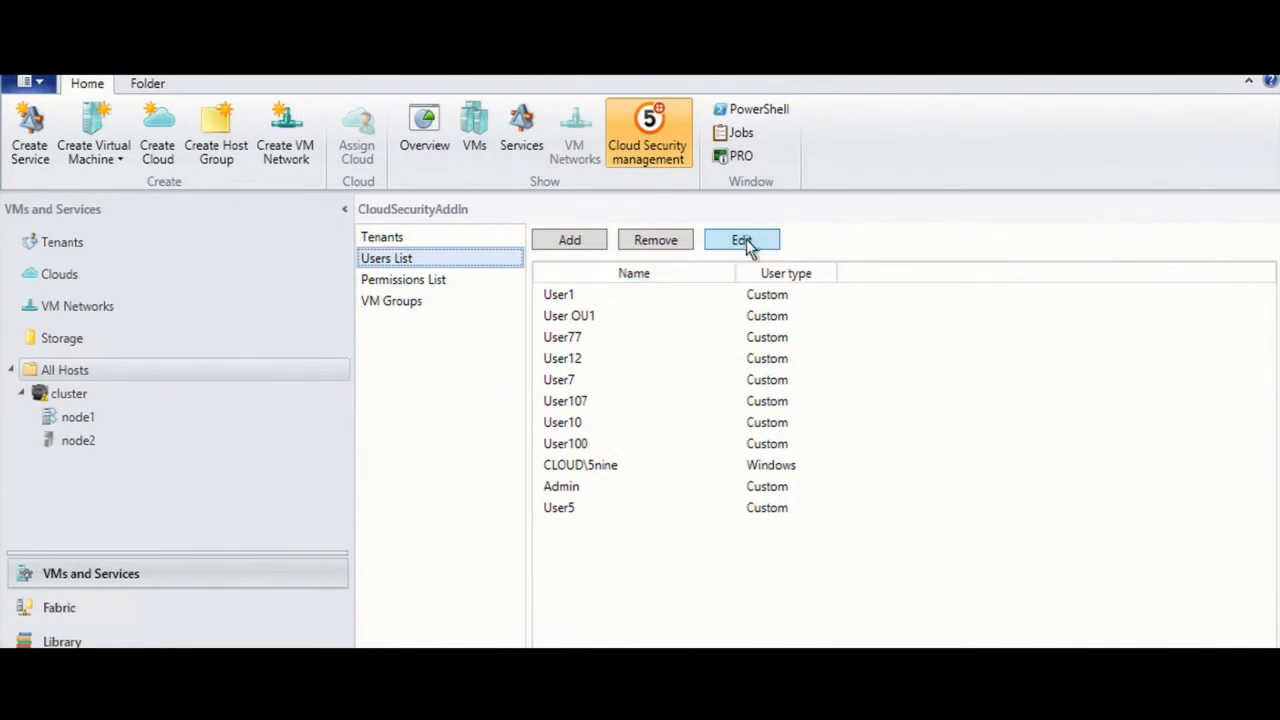
pyautogui.click(590, 250)
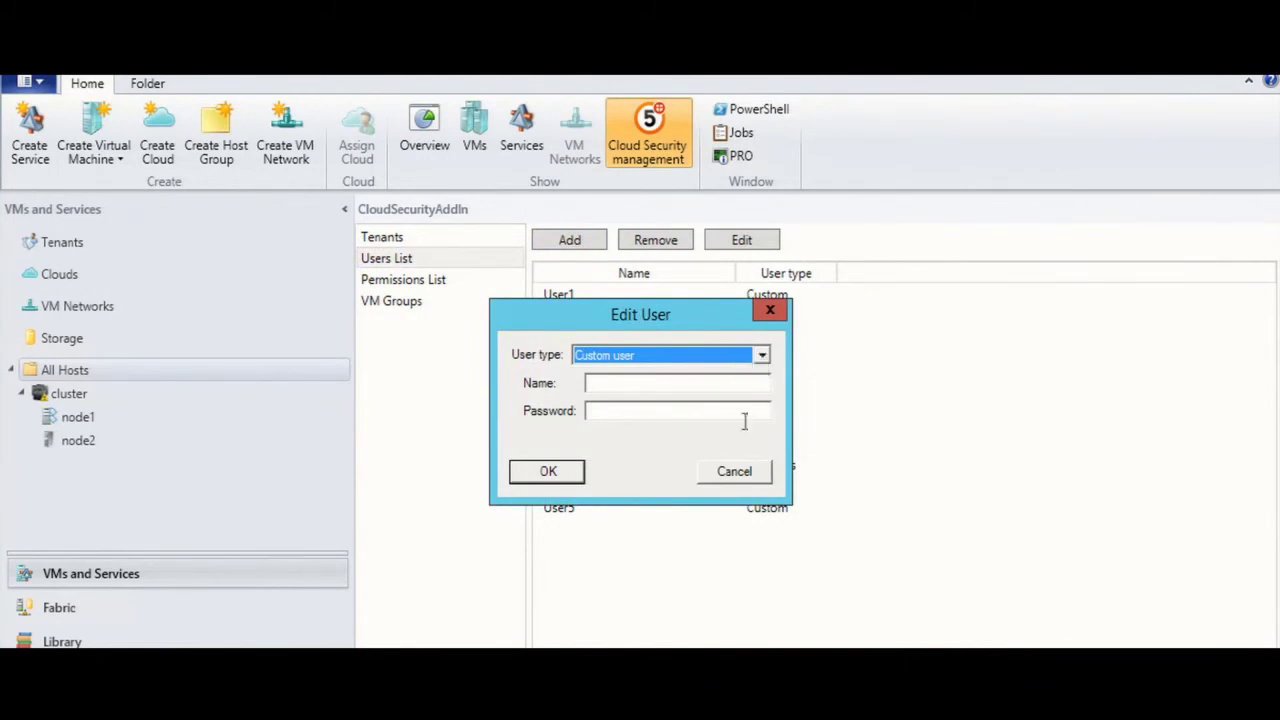
# Step: Create tenant tmant500 with Windows2012R2-CORE, Windows2012R2, Windows2008R2 and Windows2012R2AVHDX-G2-1
pyautogui.click(735, 474)
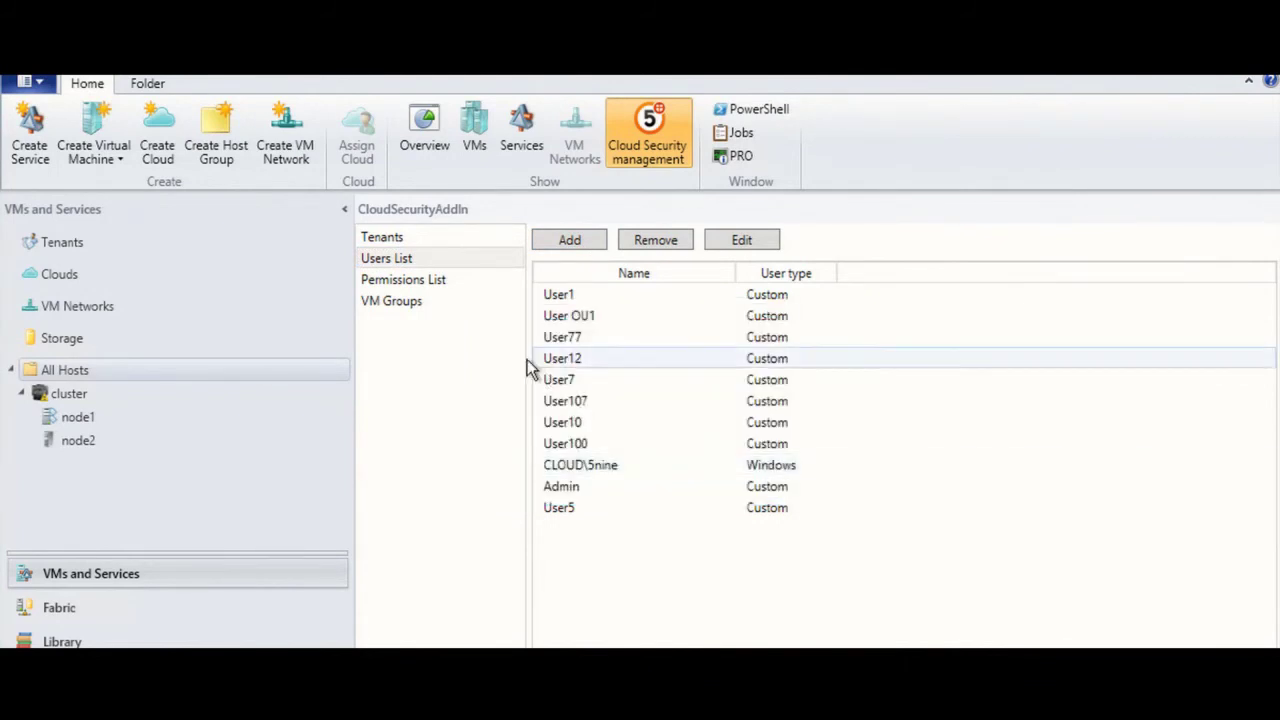
pyautogui.click(404, 240)
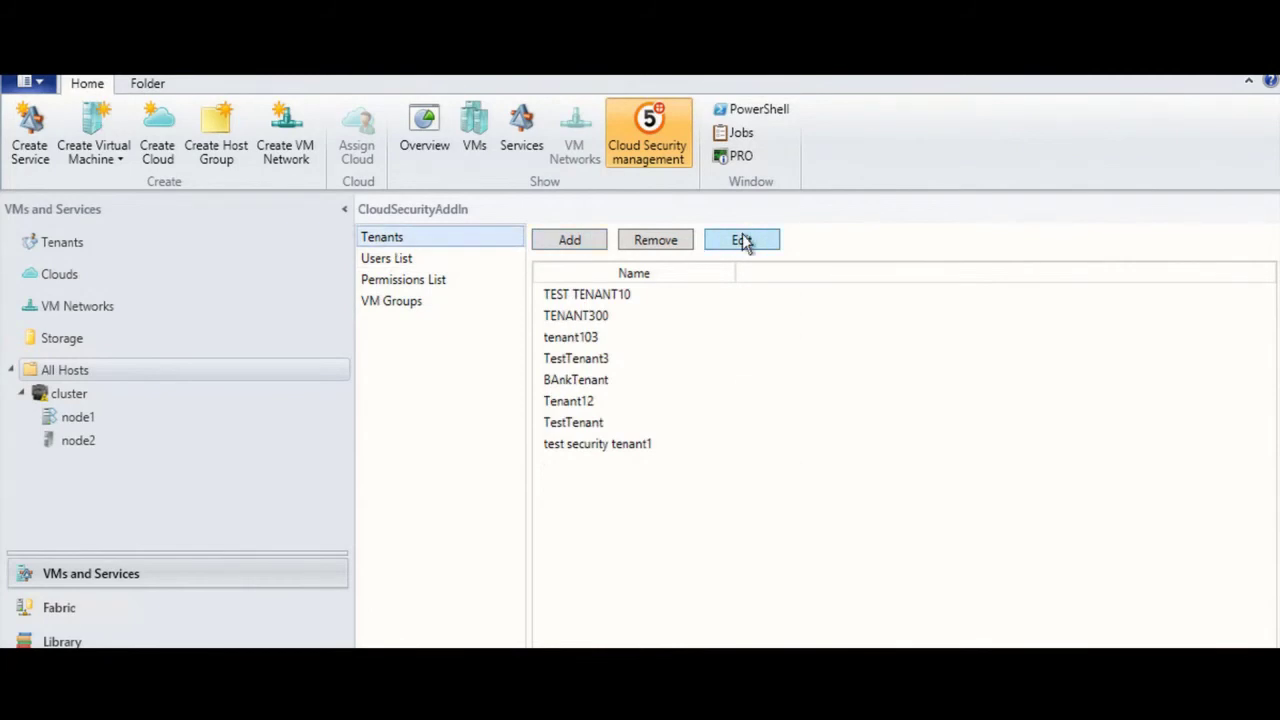
pyautogui.click(577, 244)
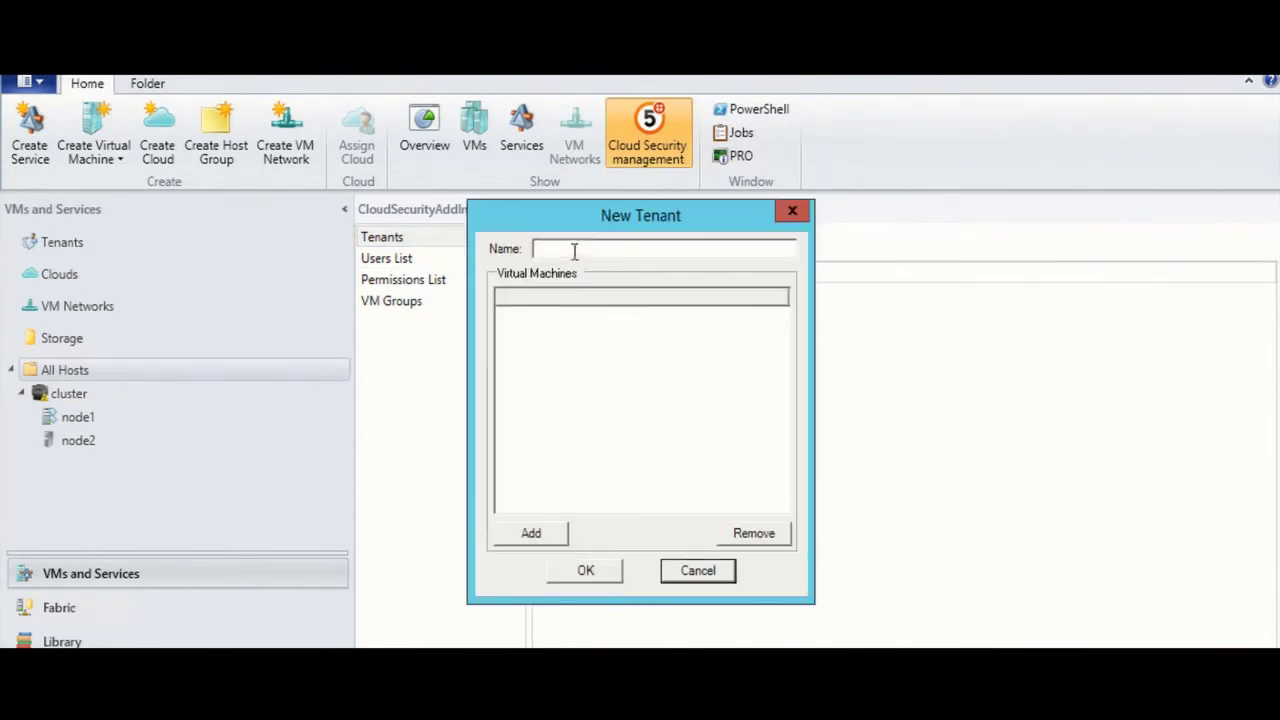
pyautogui.click(573, 251)
pyautogui.write('tmant')
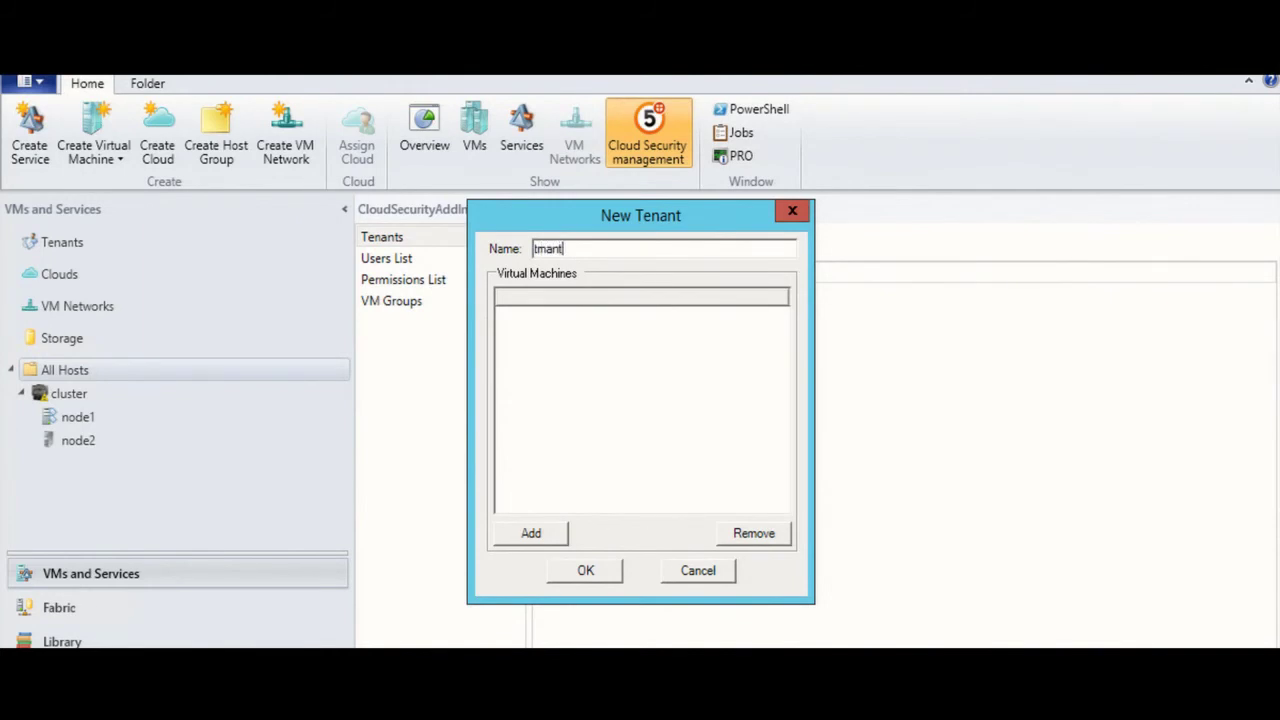
pyautogui.write('500')
pyautogui.click(531, 543)
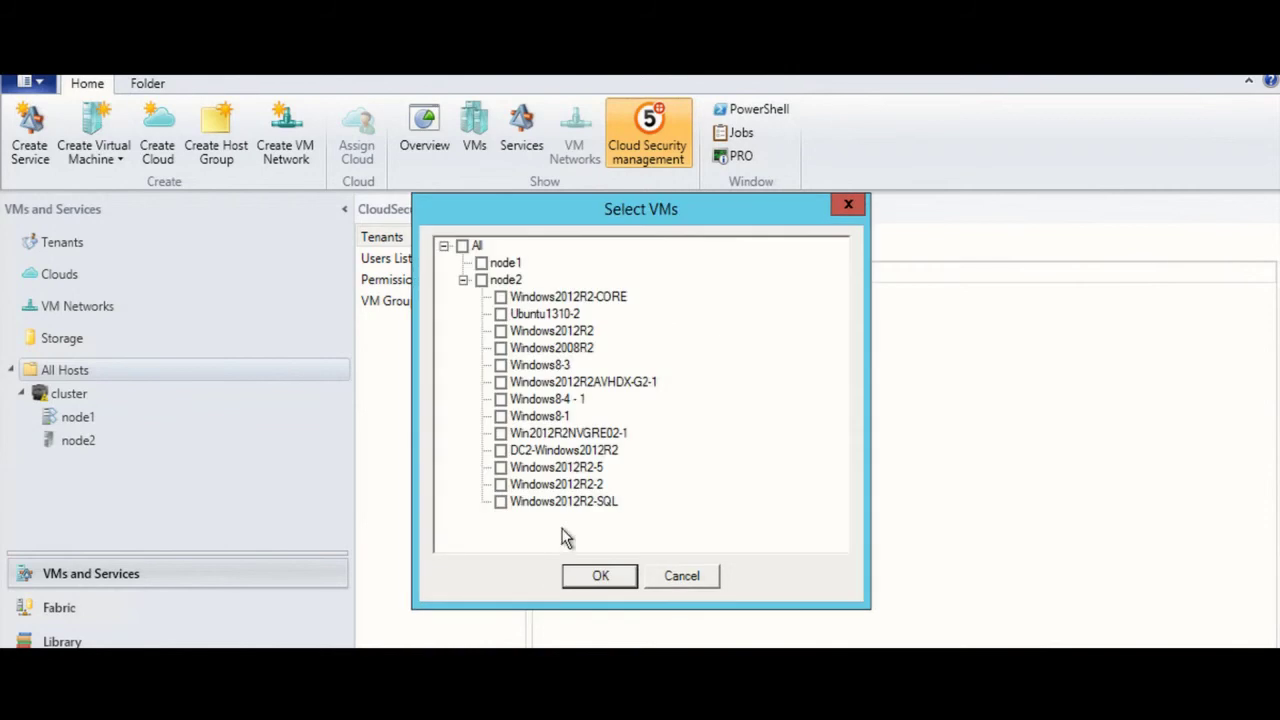
pyautogui.click(500, 297)
pyautogui.click(500, 331)
pyautogui.click(500, 348)
pyautogui.click(501, 382)
pyautogui.click(600, 578)
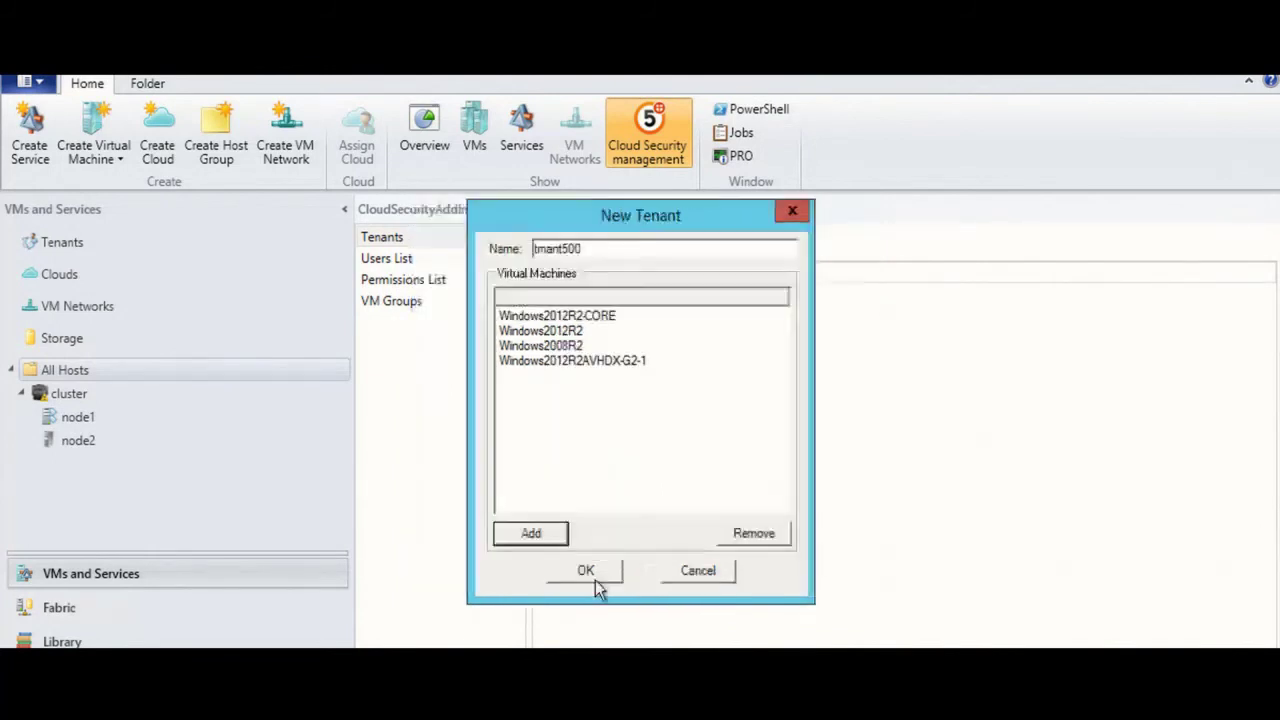
# Step: Save tenant tmant500, then add custom user test45 with a password
pyautogui.click(588, 572)
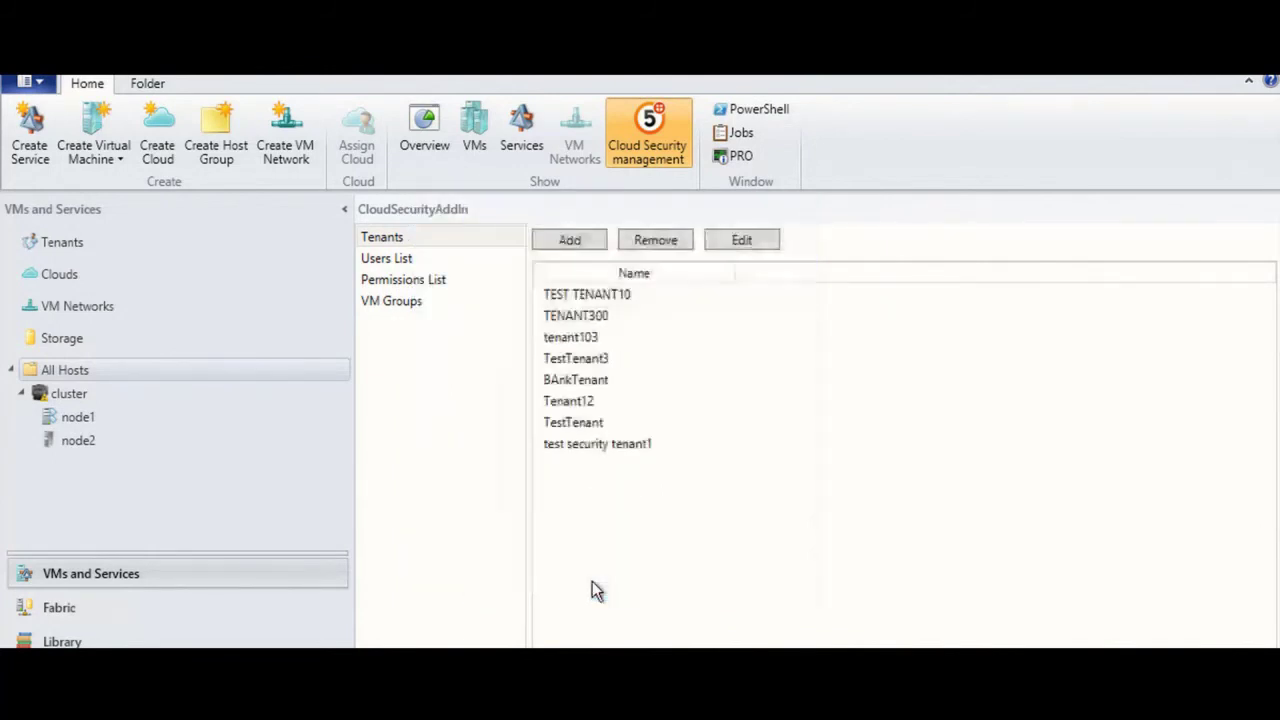
pyautogui.click(398, 260)
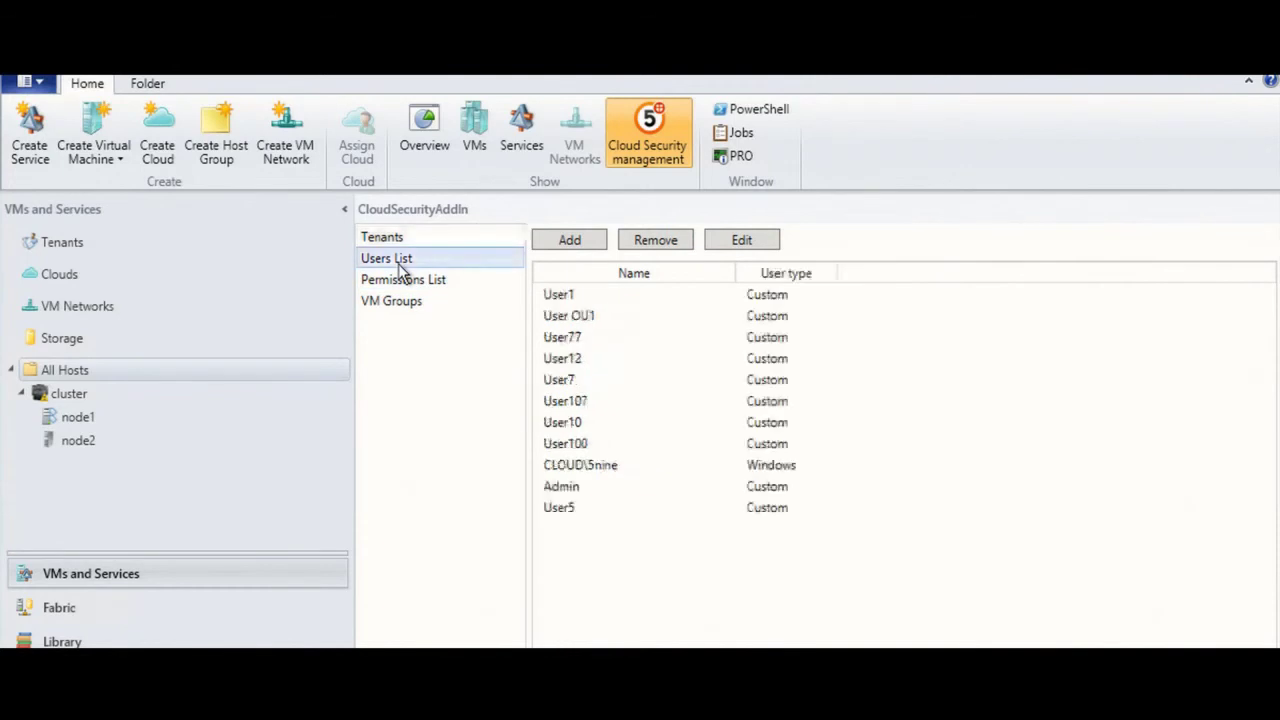
pyautogui.click(593, 240)
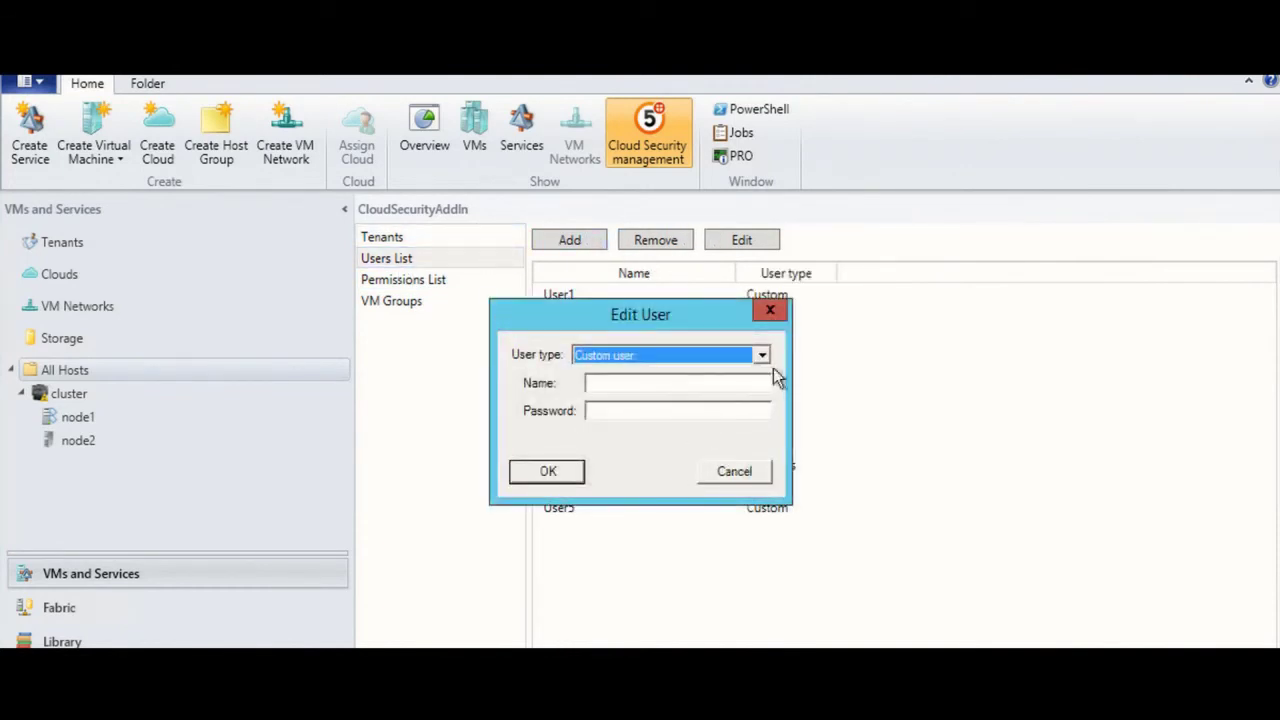
pyautogui.click(617, 387)
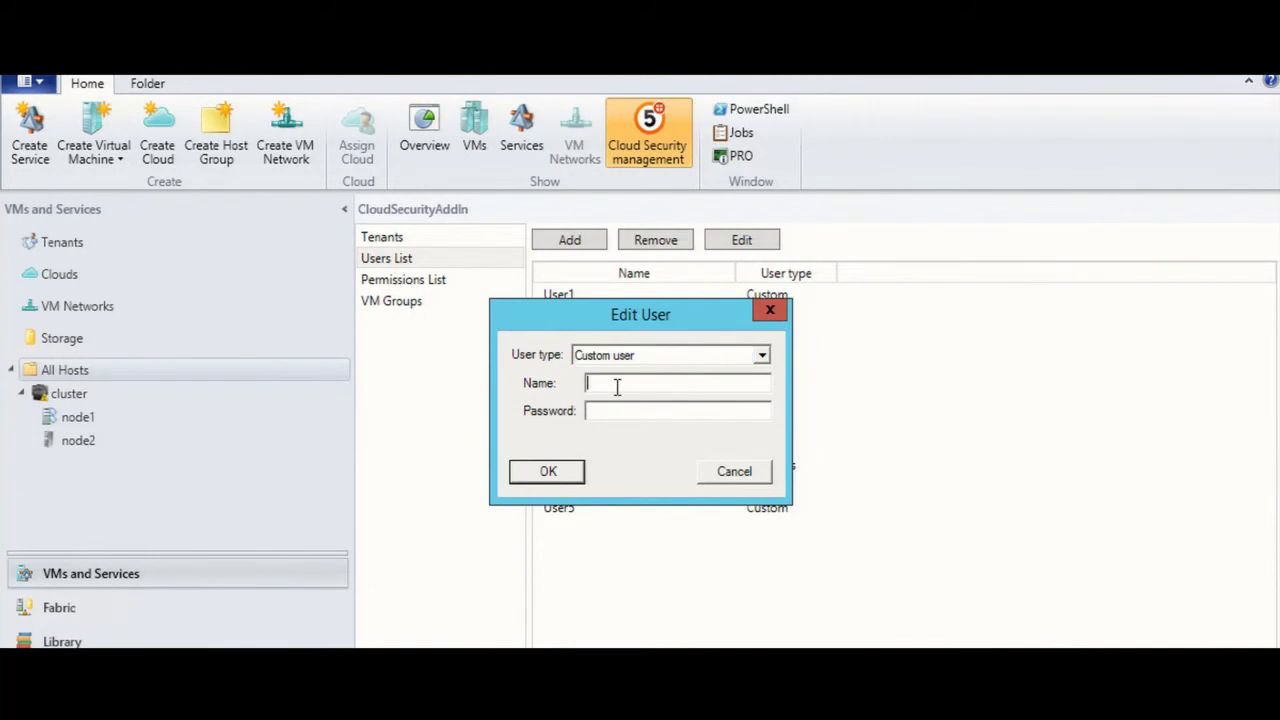
pyautogui.write('test45')
pyautogui.click(613, 409)
pyautogui.write('***')
pyautogui.click(549, 474)
pyautogui.click(428, 284)
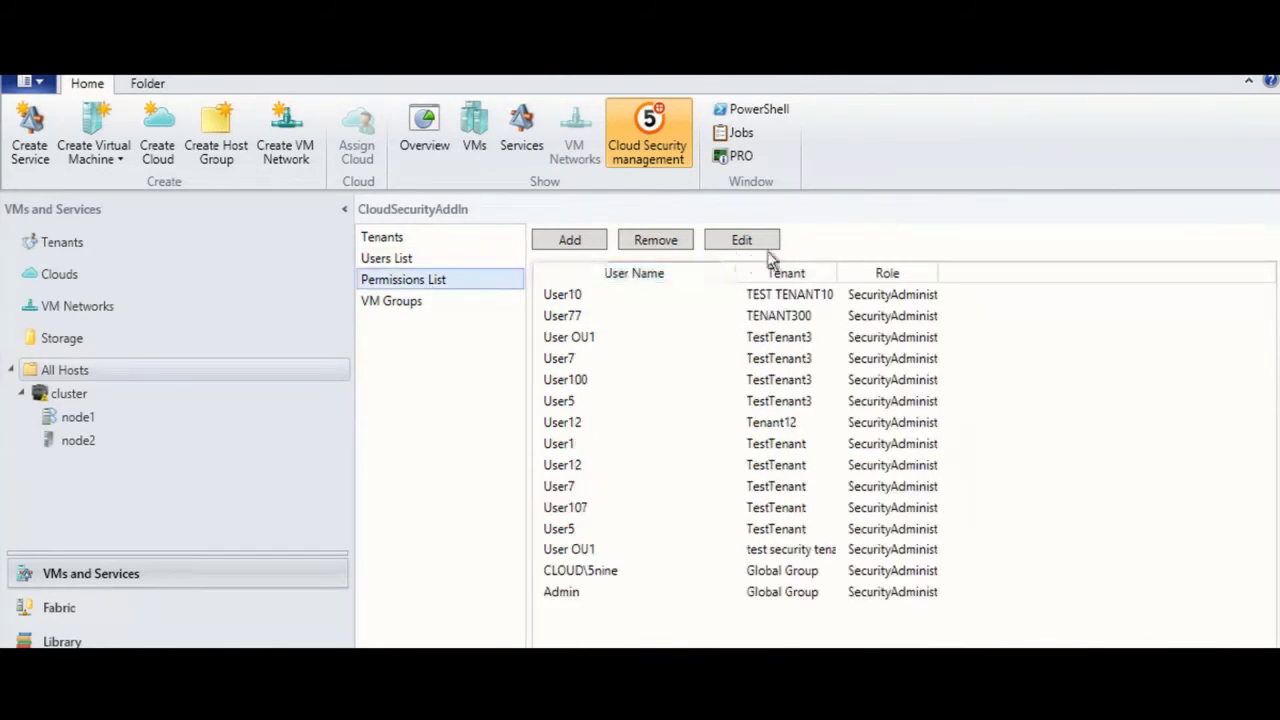
# Step: Grant test45 the Security Administrator and Auditor roles on tenant tmant500
pyautogui.click(592, 240)
pyautogui.click(766, 354)
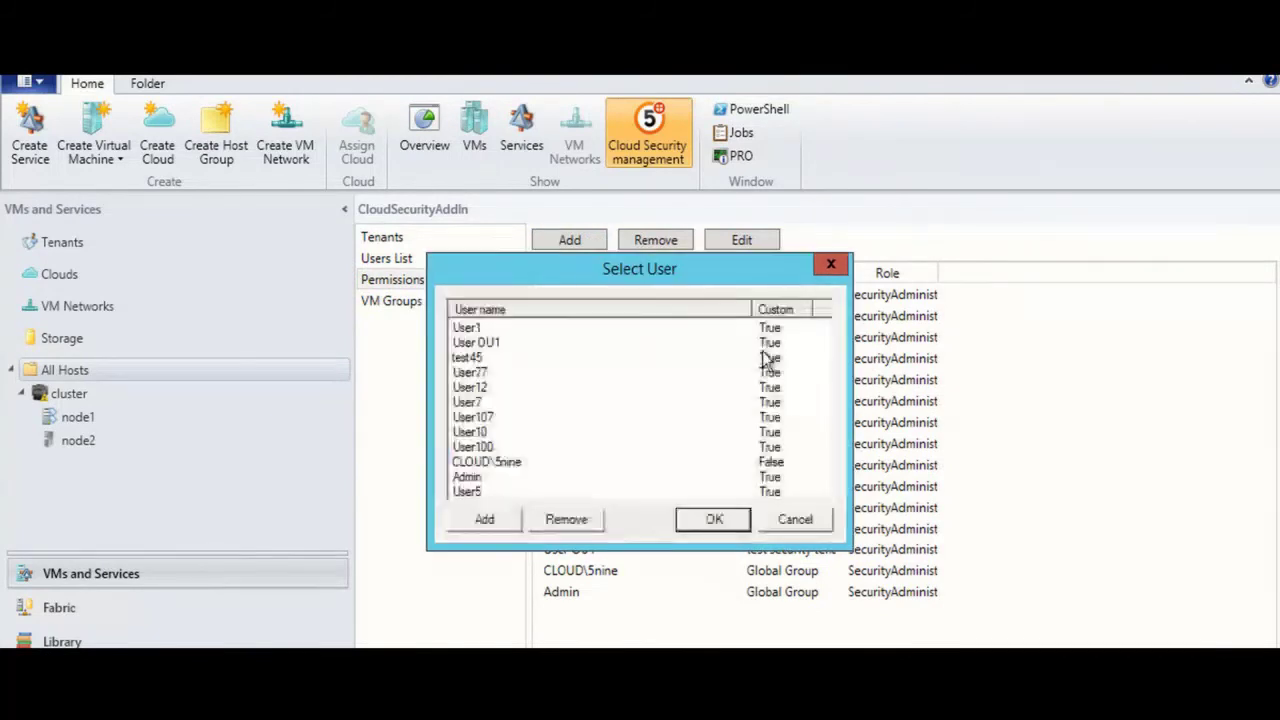
pyautogui.click(511, 358)
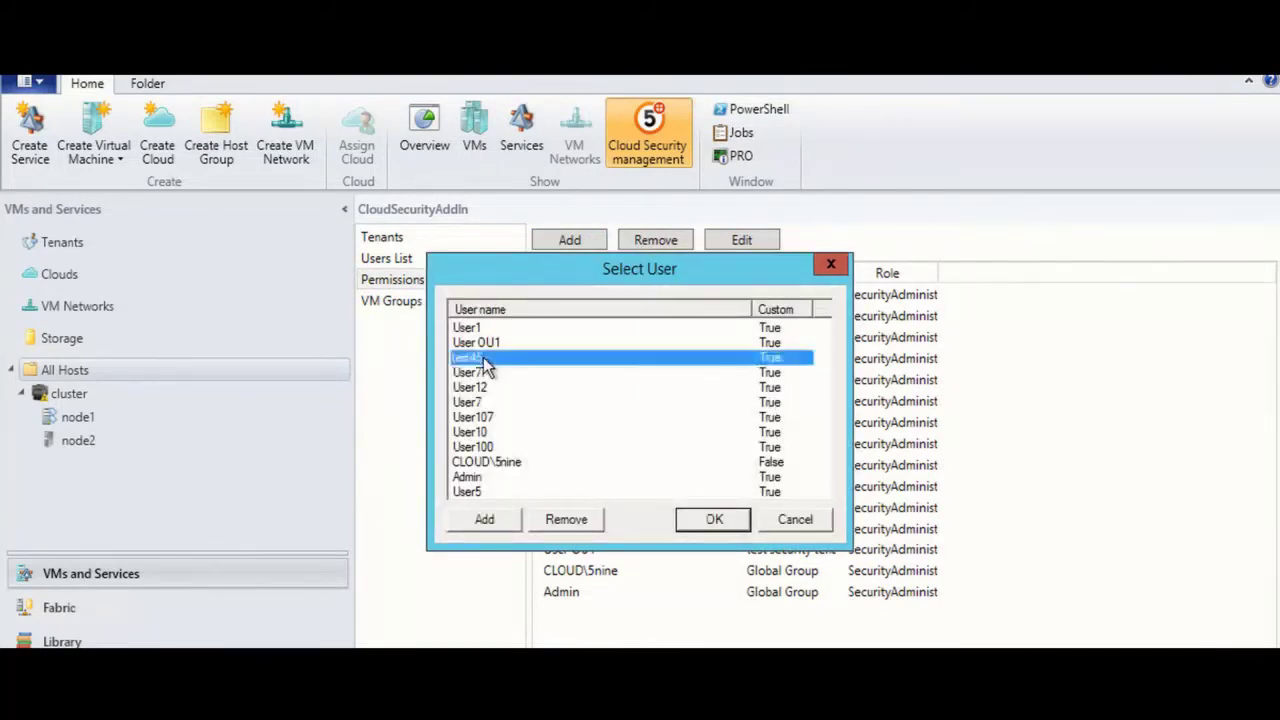
pyautogui.click(721, 518)
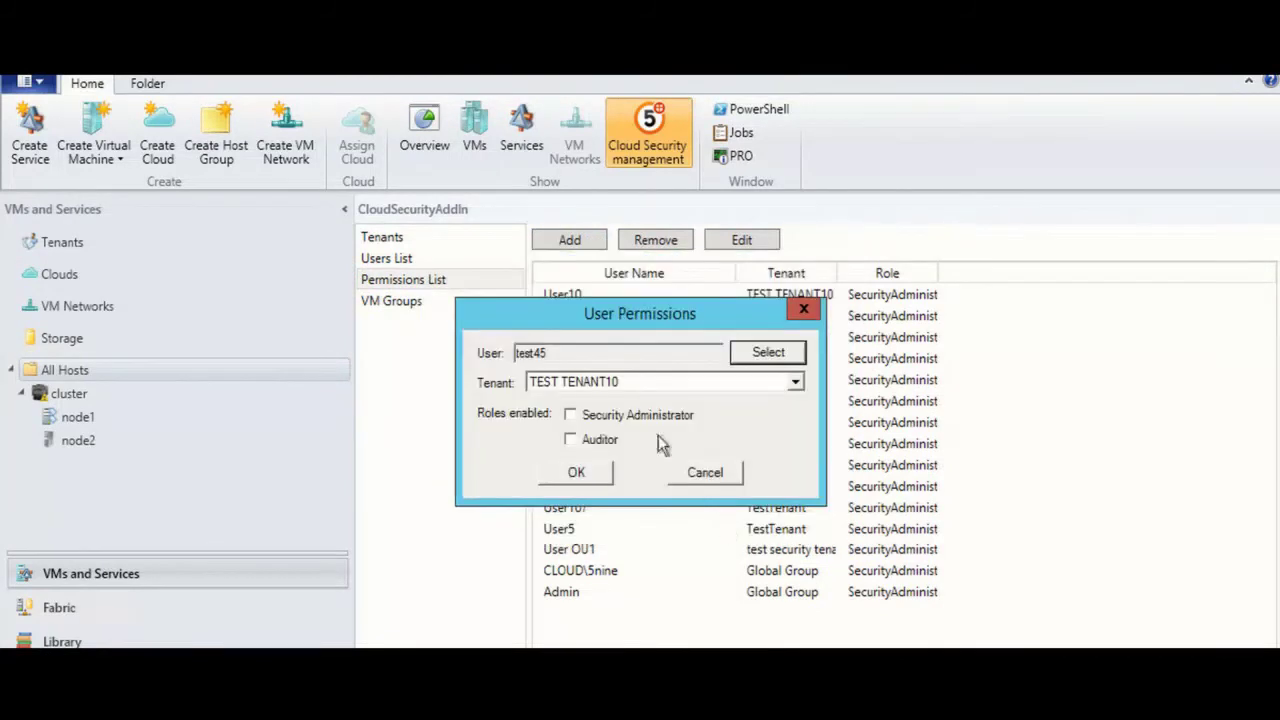
pyautogui.click(571, 414)
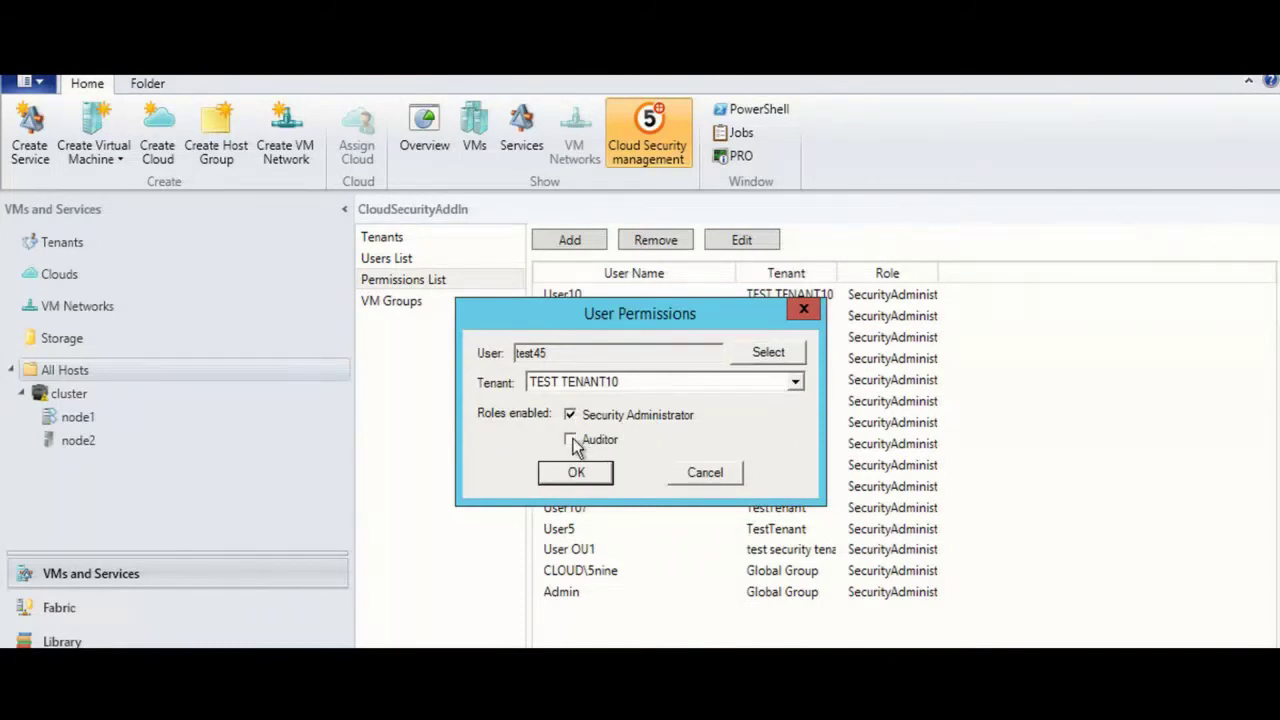
pyautogui.click(571, 440)
pyautogui.click(797, 384)
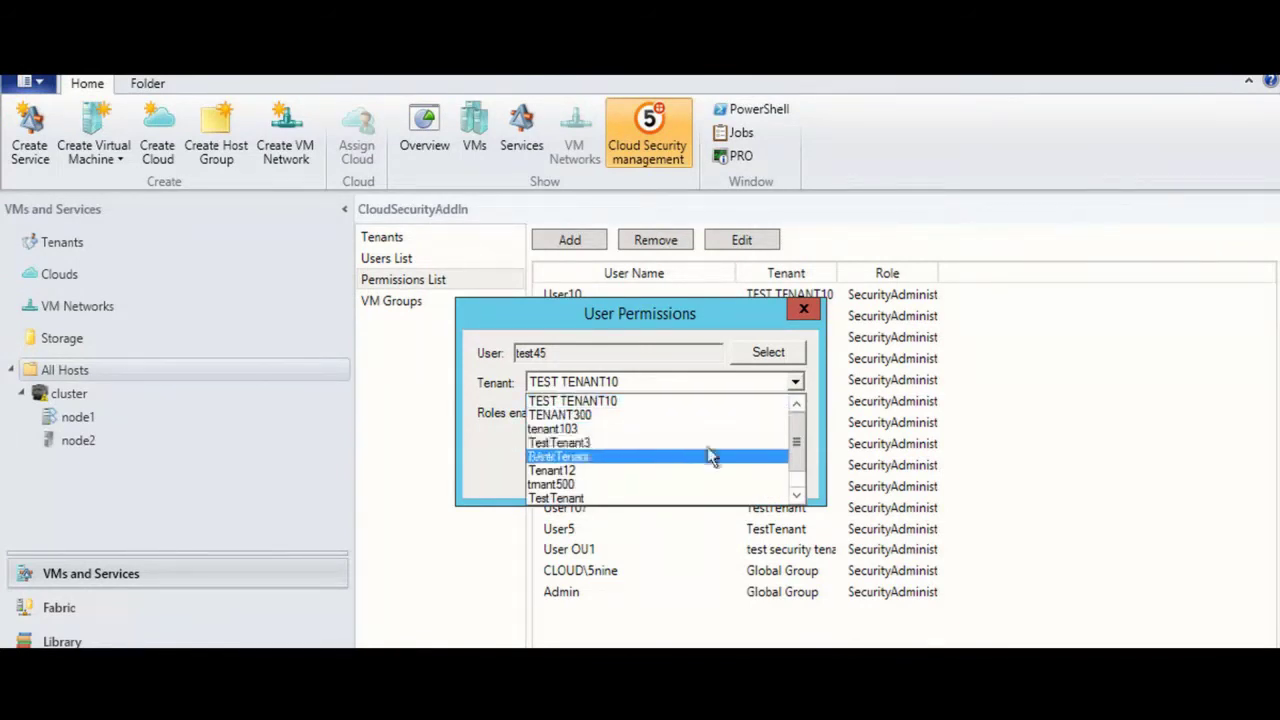
pyautogui.click(646, 488)
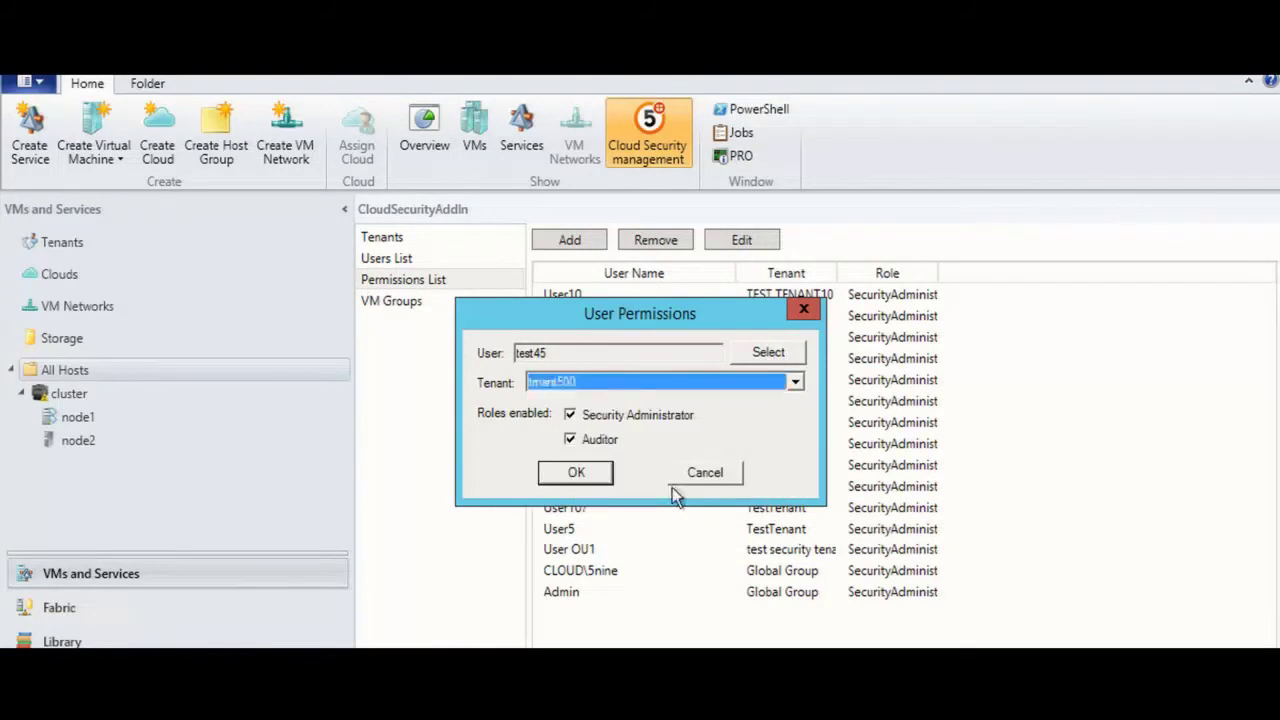
# Step: Save test45's permissions on tmant500, then launch the standalone Cloud Security console with admin rights
pyautogui.click(578, 474)
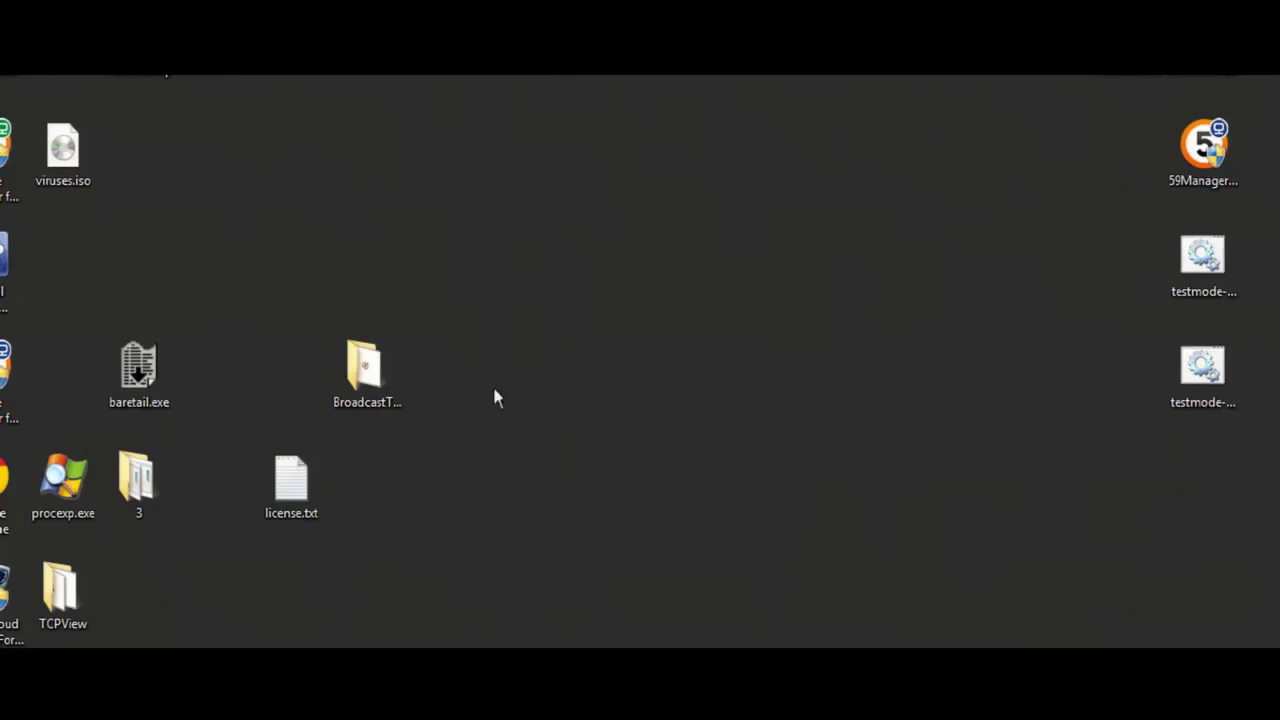
pyautogui.doubleClick(10, 595)
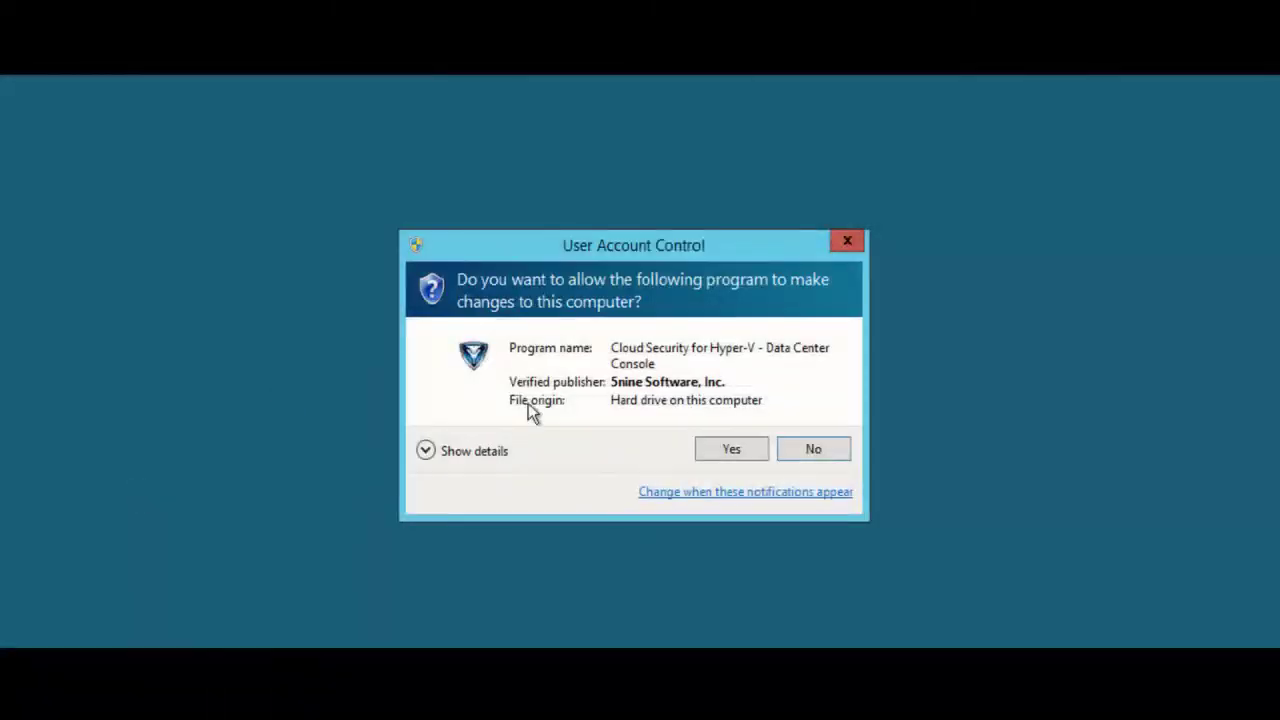
pyautogui.click(720, 451)
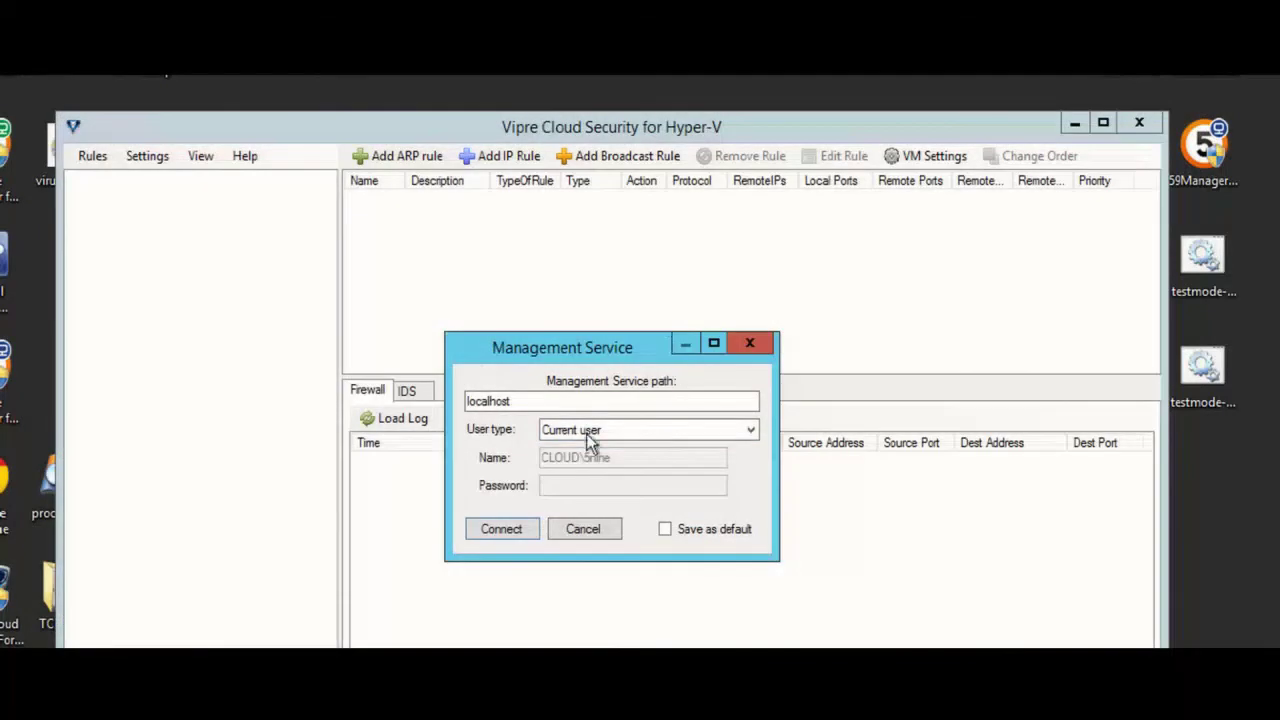
# Step: Try connecting to localhost as custom user Test10 with its password, then dismiss the connection-failure message
pyautogui.click(750, 431)
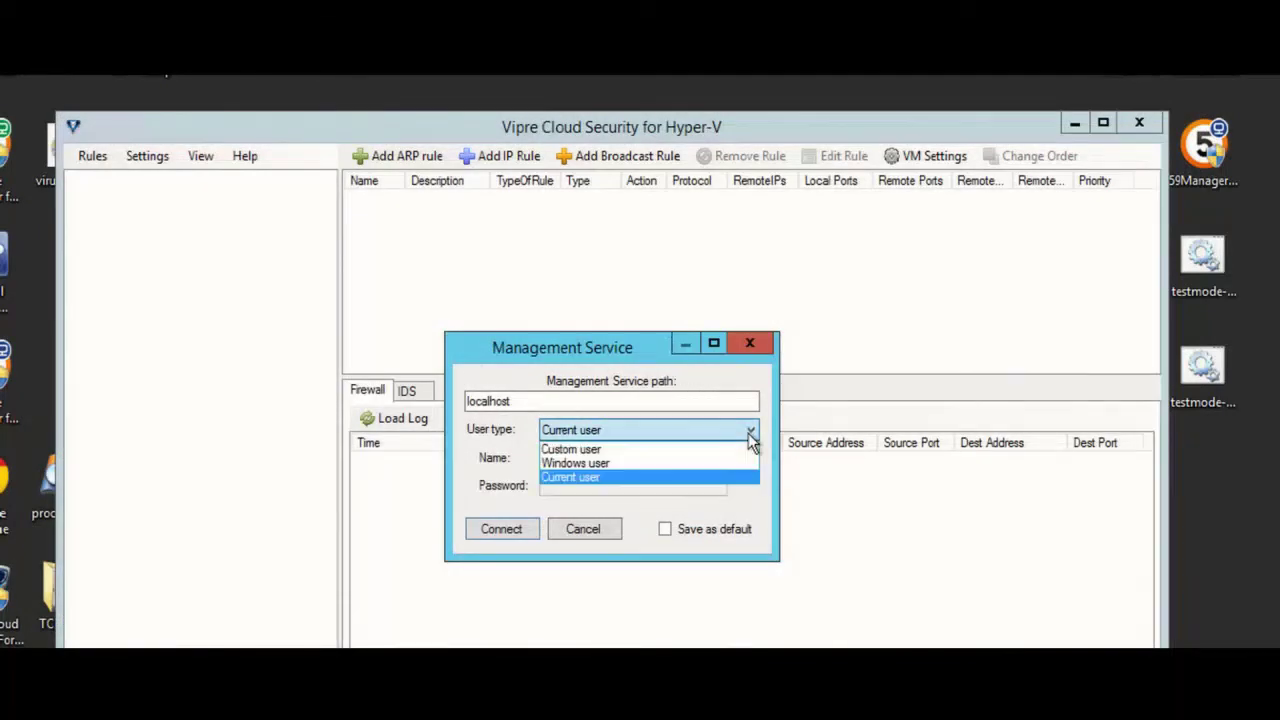
pyautogui.click(709, 450)
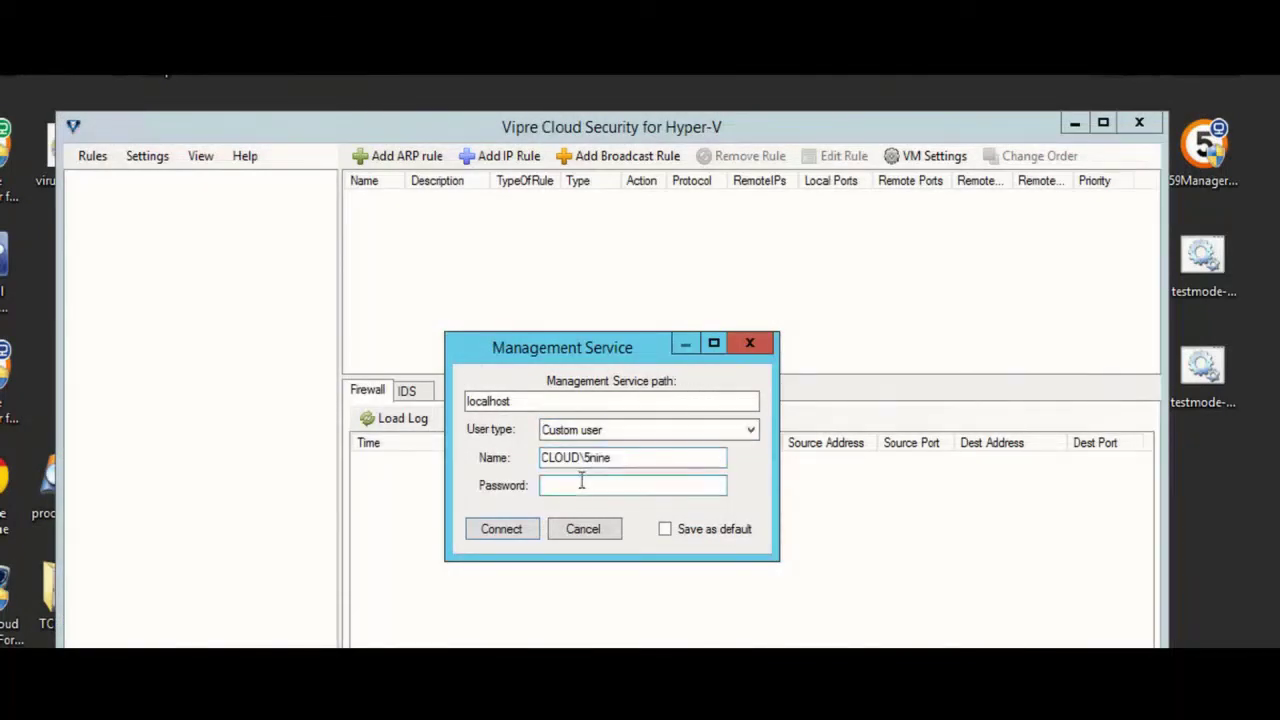
pyautogui.moveTo(619, 462); pyautogui.dragTo(510, 464)
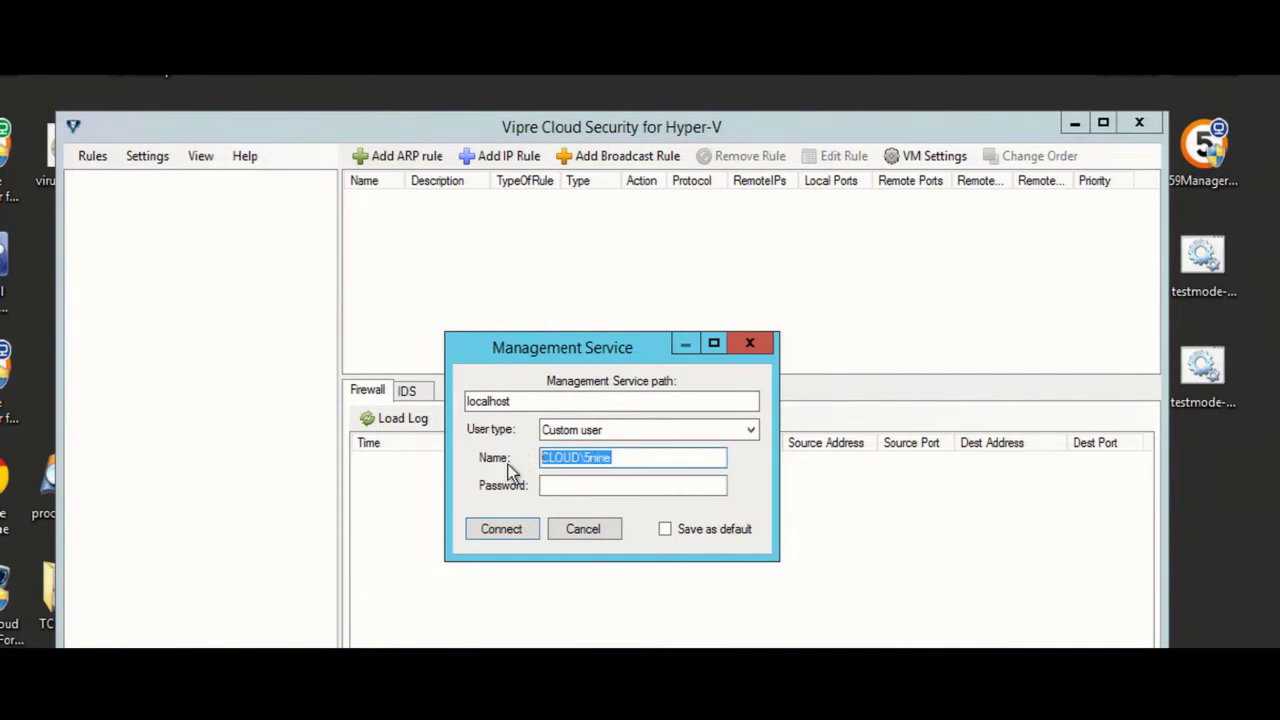
pyautogui.write('Test')
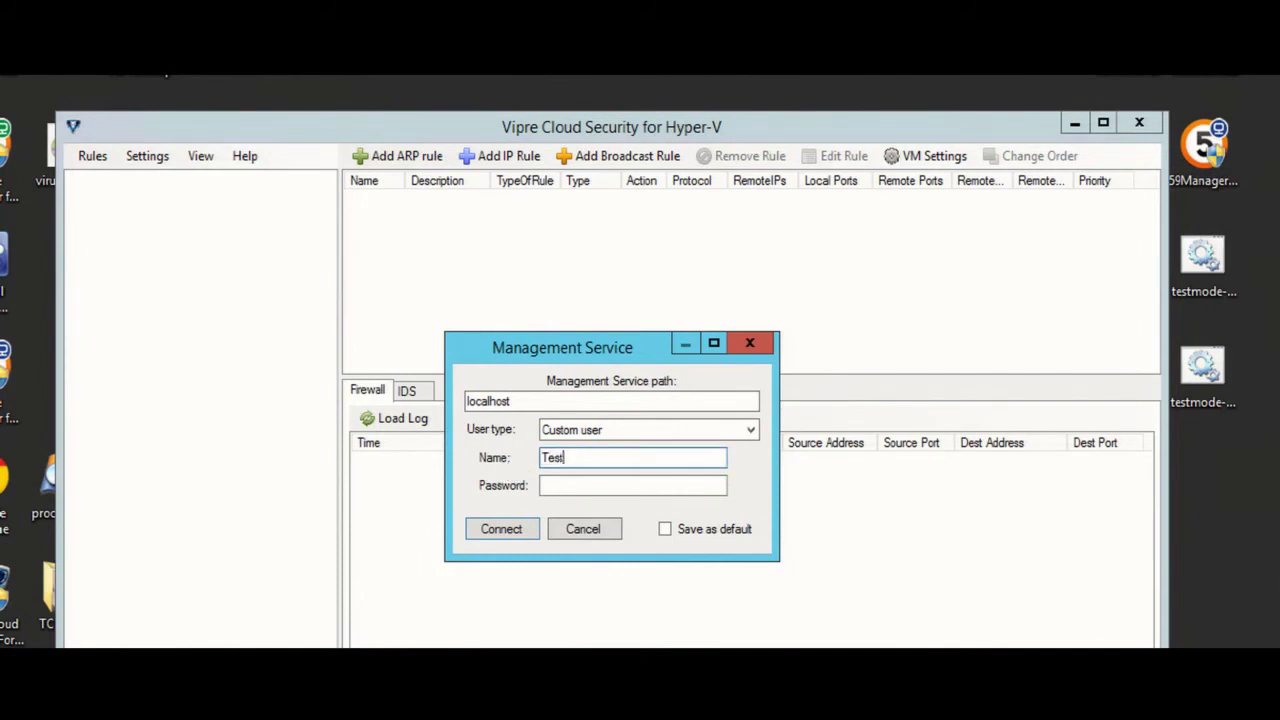
pyautogui.write('10')
pyautogui.click(550, 485)
pyautogui.write('***')
pyautogui.click(508, 528)
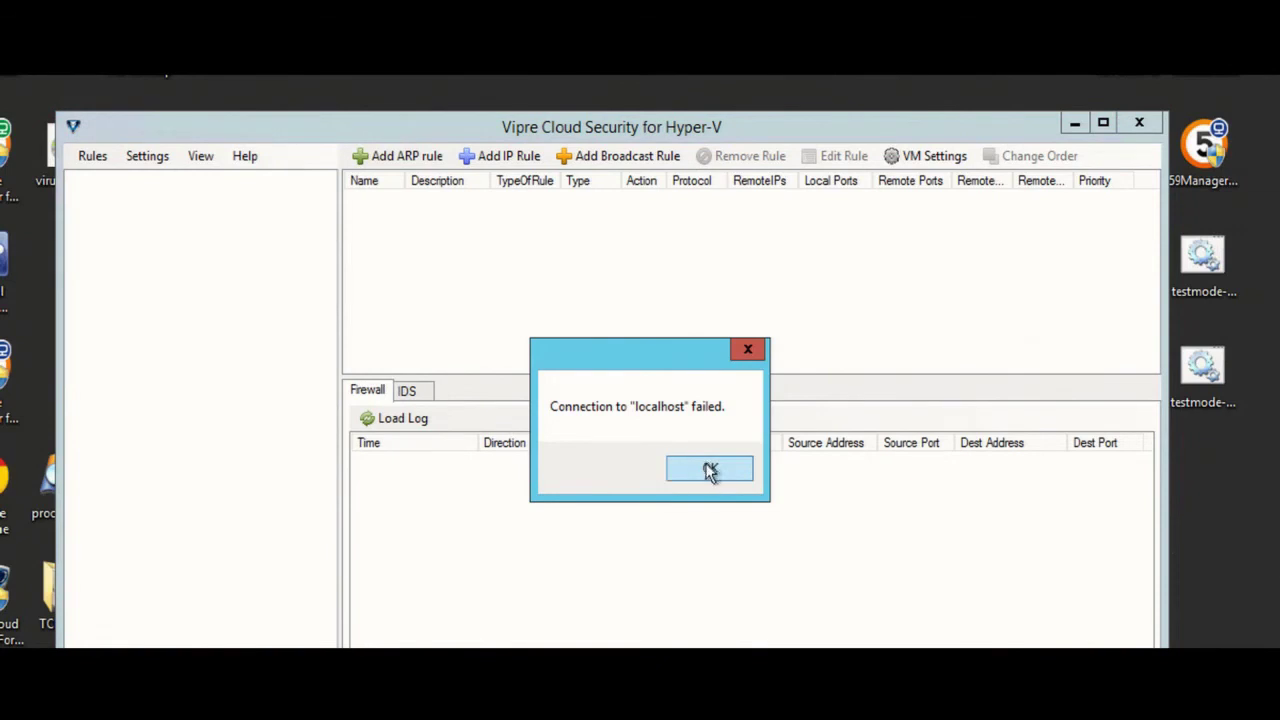
pyautogui.click(709, 469)
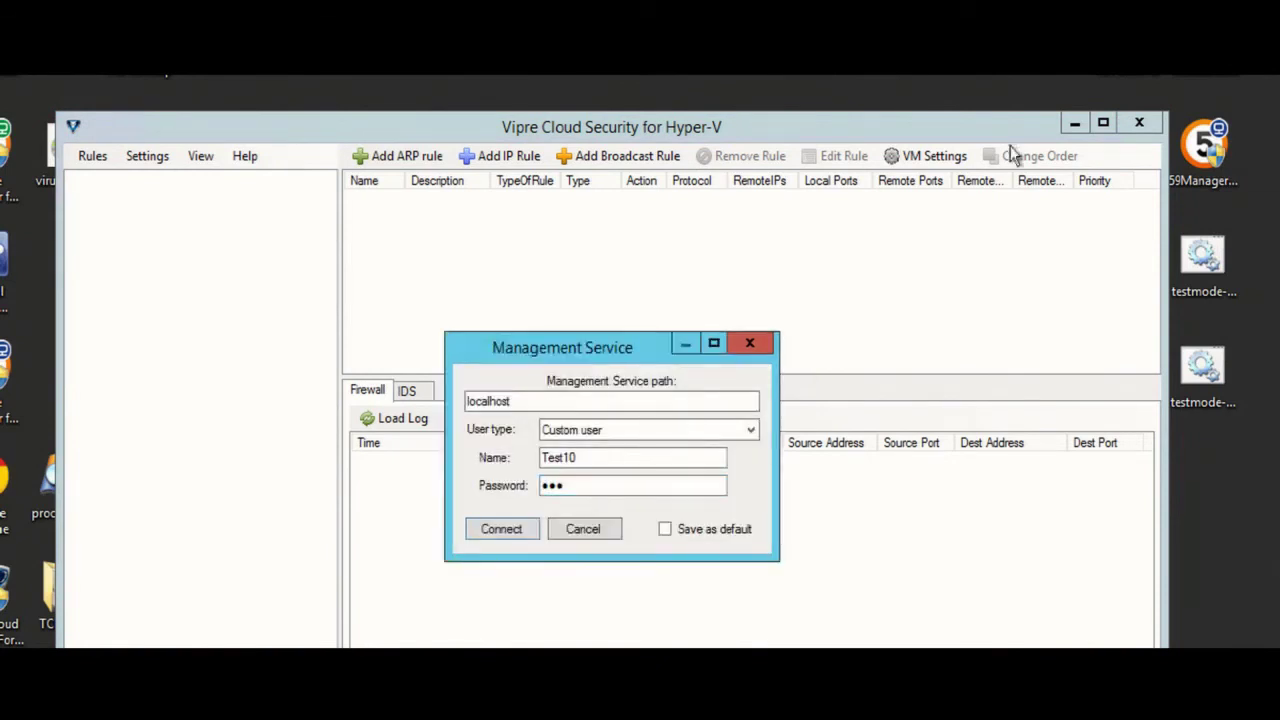